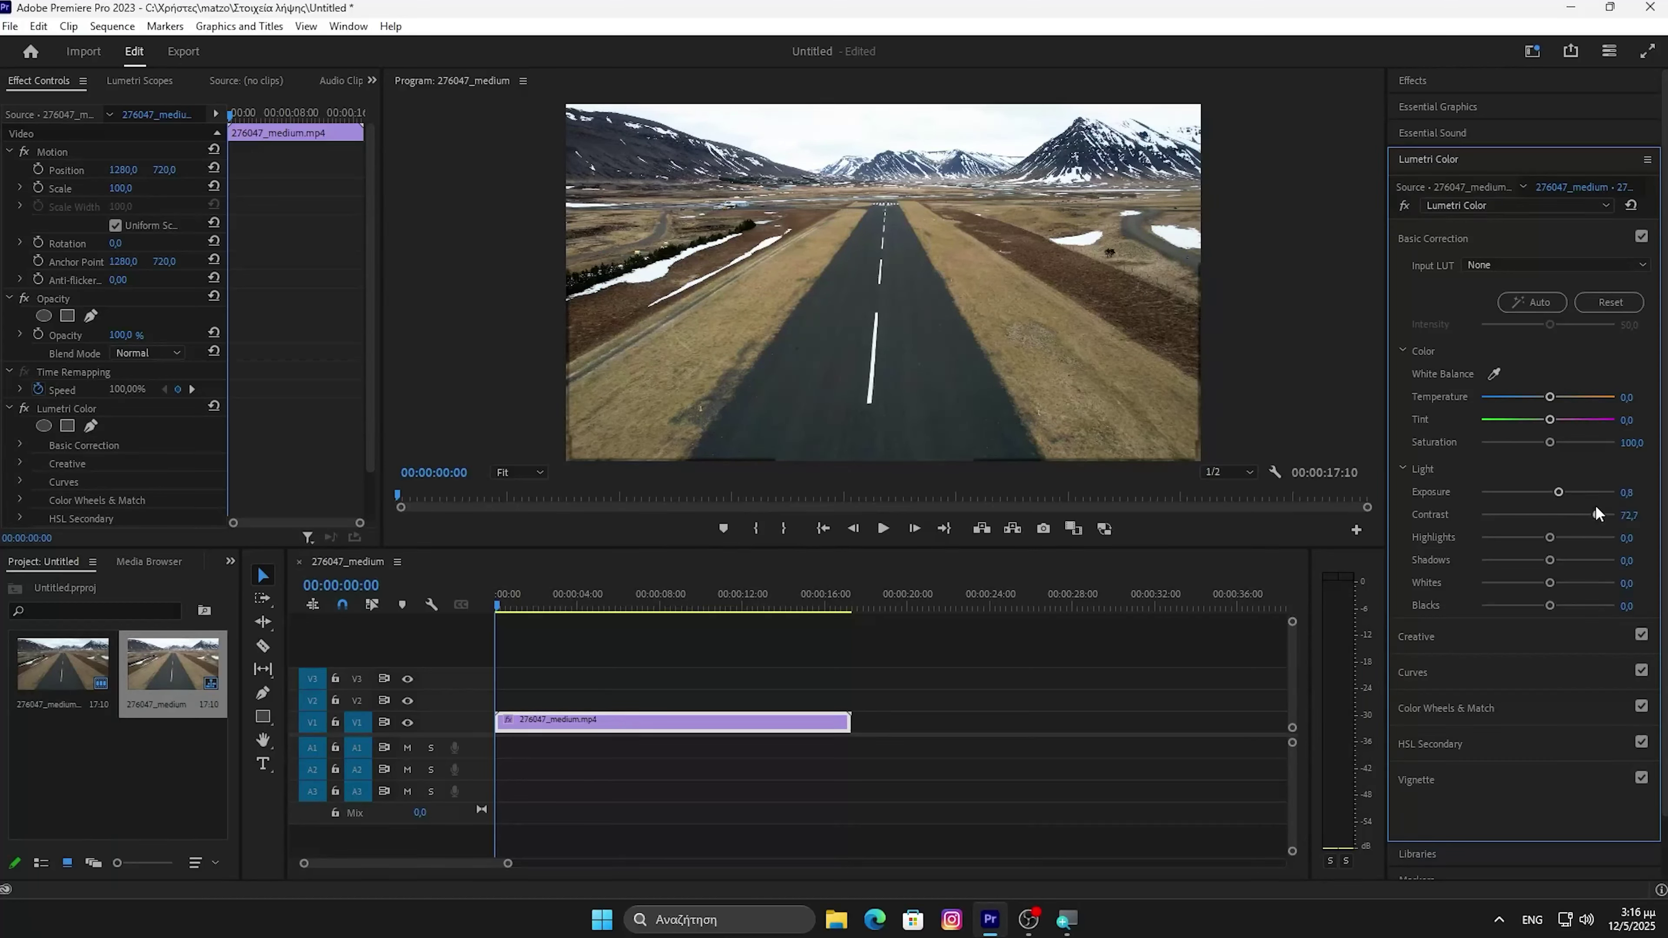
- Set the runway clip's Lumetri shadows to -23.4 and highlights to 37.7
mouse_move(1549, 559)
left_mouse_down()
mouse_move(1573, 559)
mouse_move(1514, 560)
mouse_move(1568, 539)
mouse_move(1533, 559)
left_mouse_up()
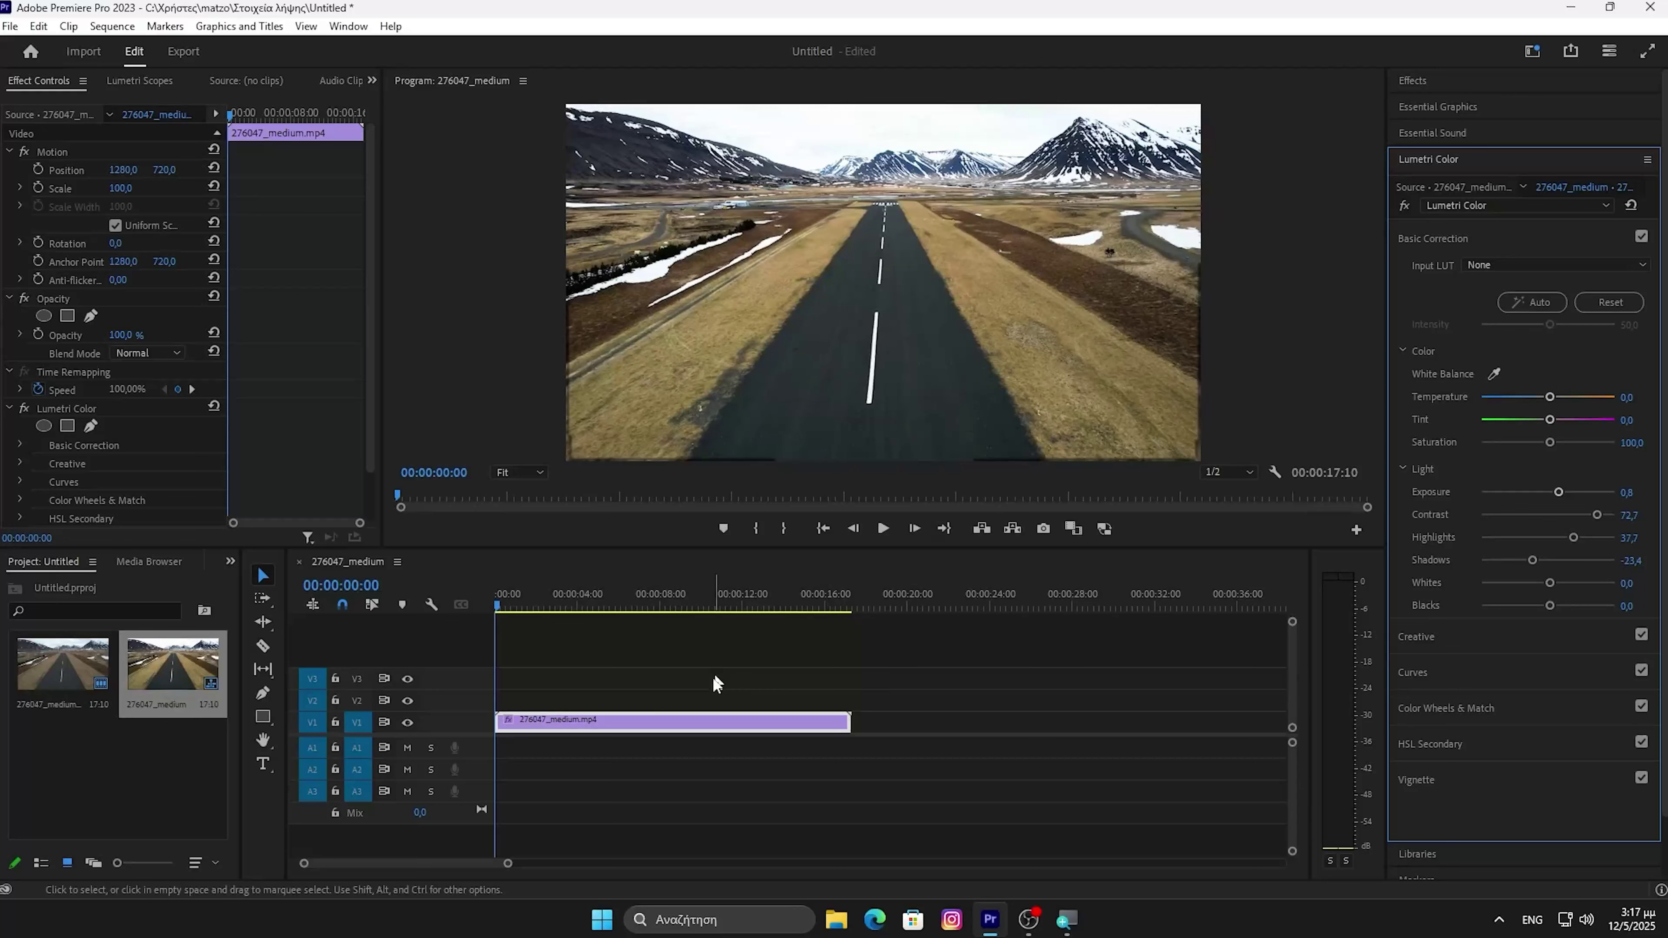
- Speed up the runway clip with Speed/Duration so it is much shorter
right_click(701, 723)
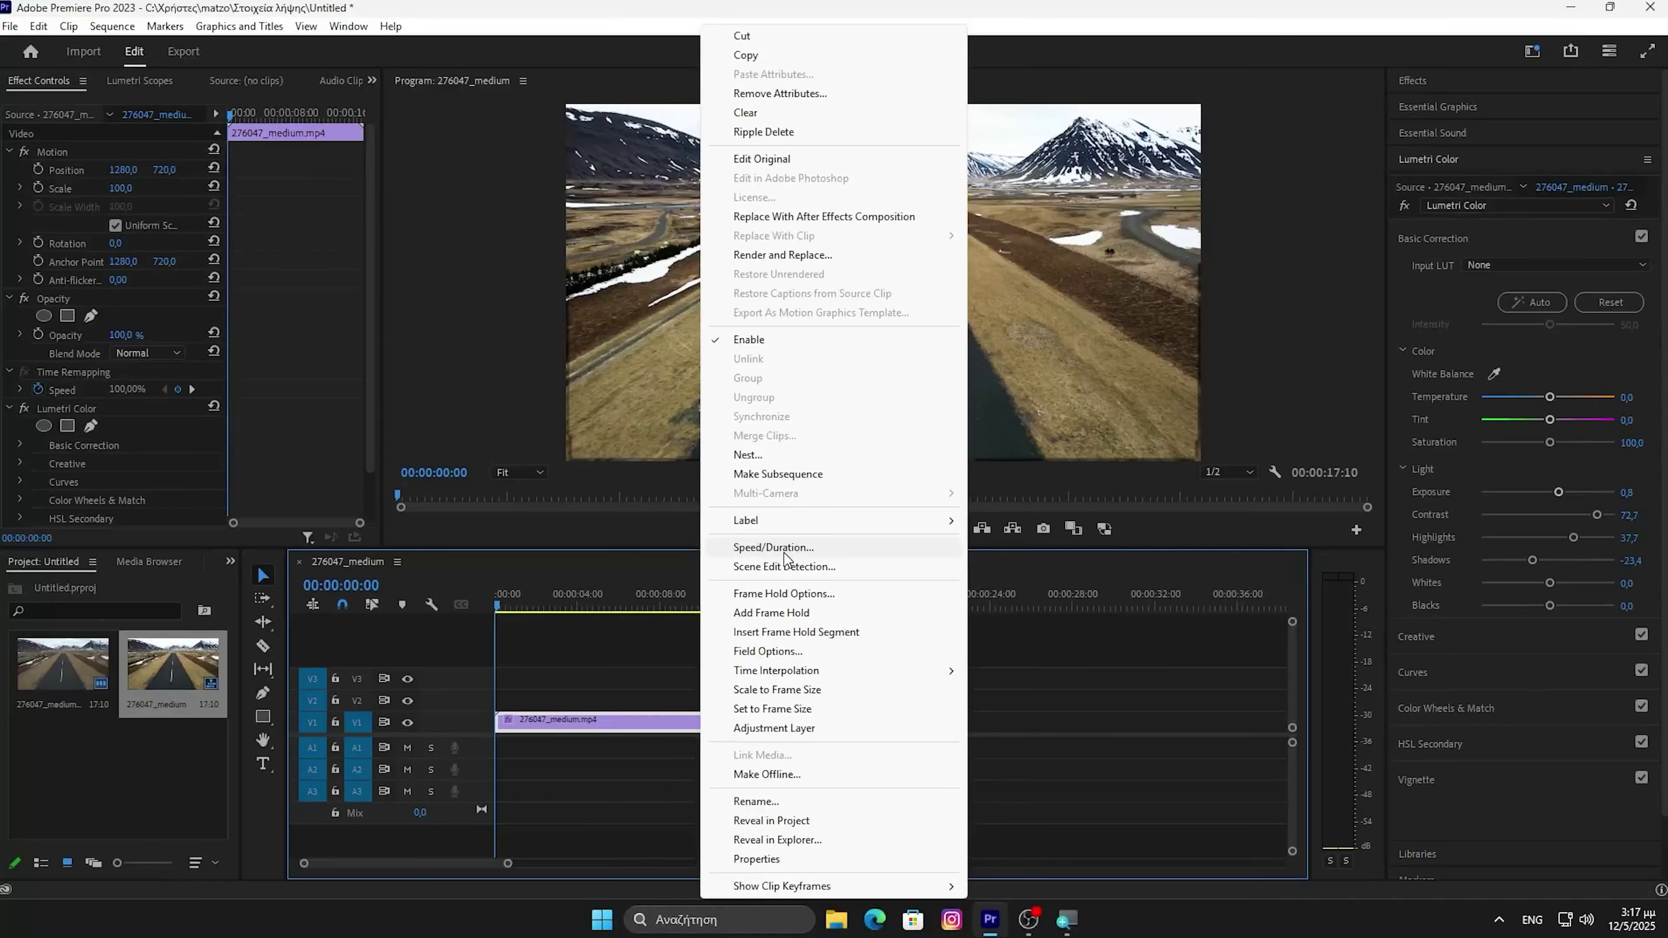
left_click(784, 551)
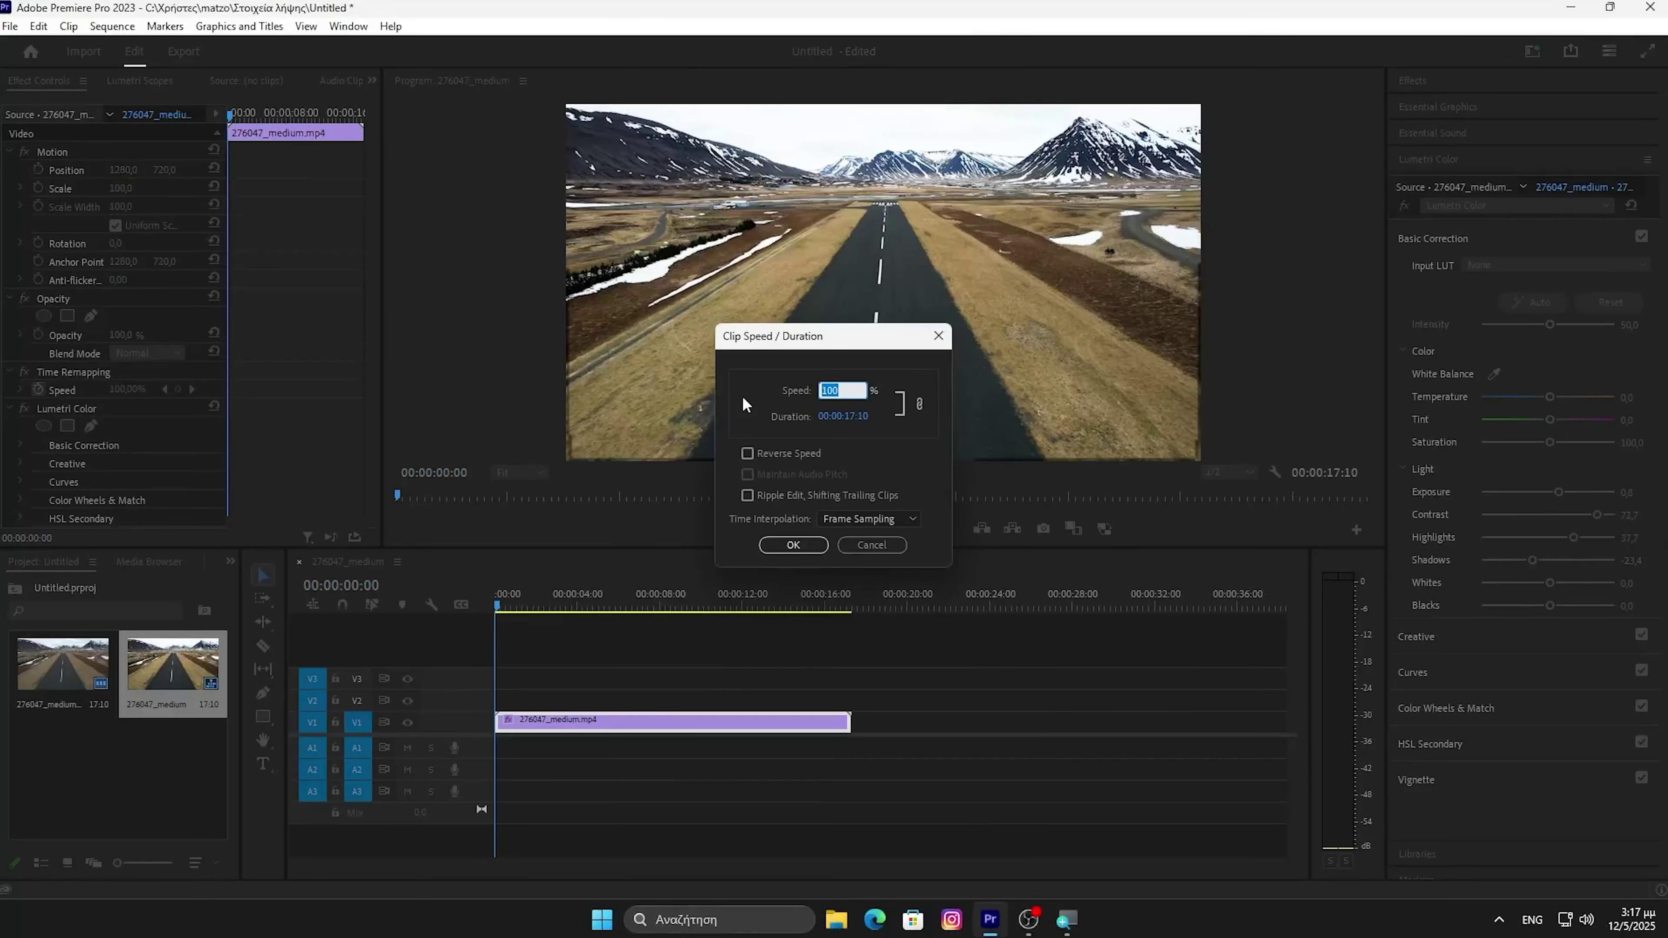
left_click(789, 546)
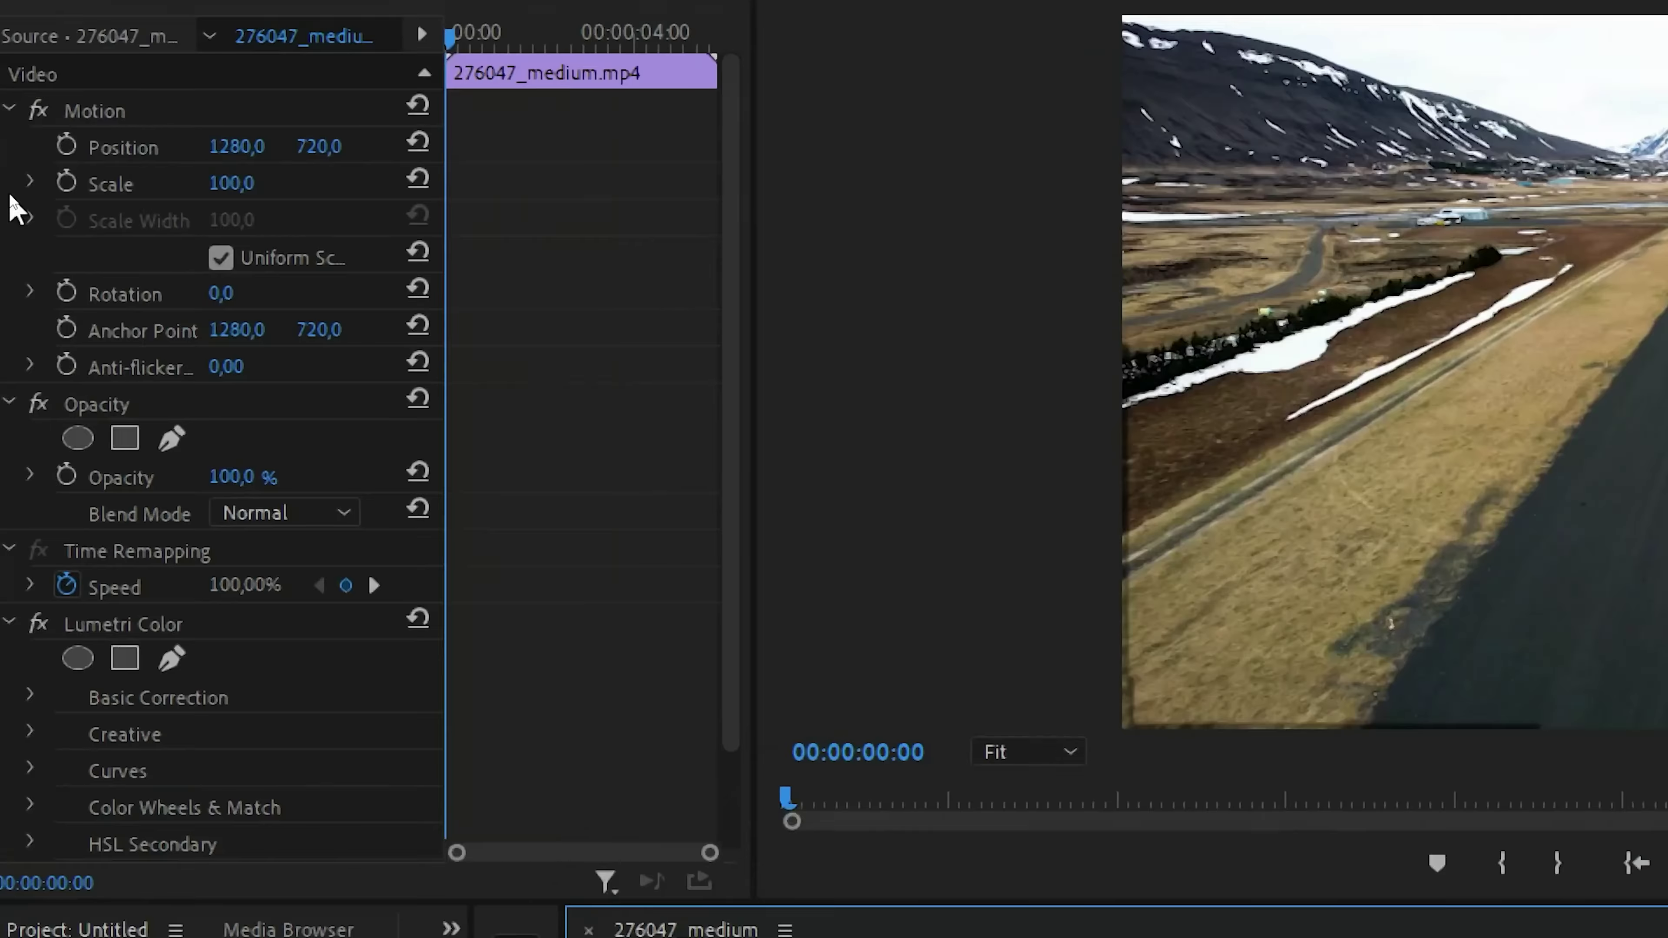
- Start Scale and Position keyframes at the clip's beginning, with Scale 260 and the frame shifted to horizontal position 1230 and vertically down
left_click(67, 184)
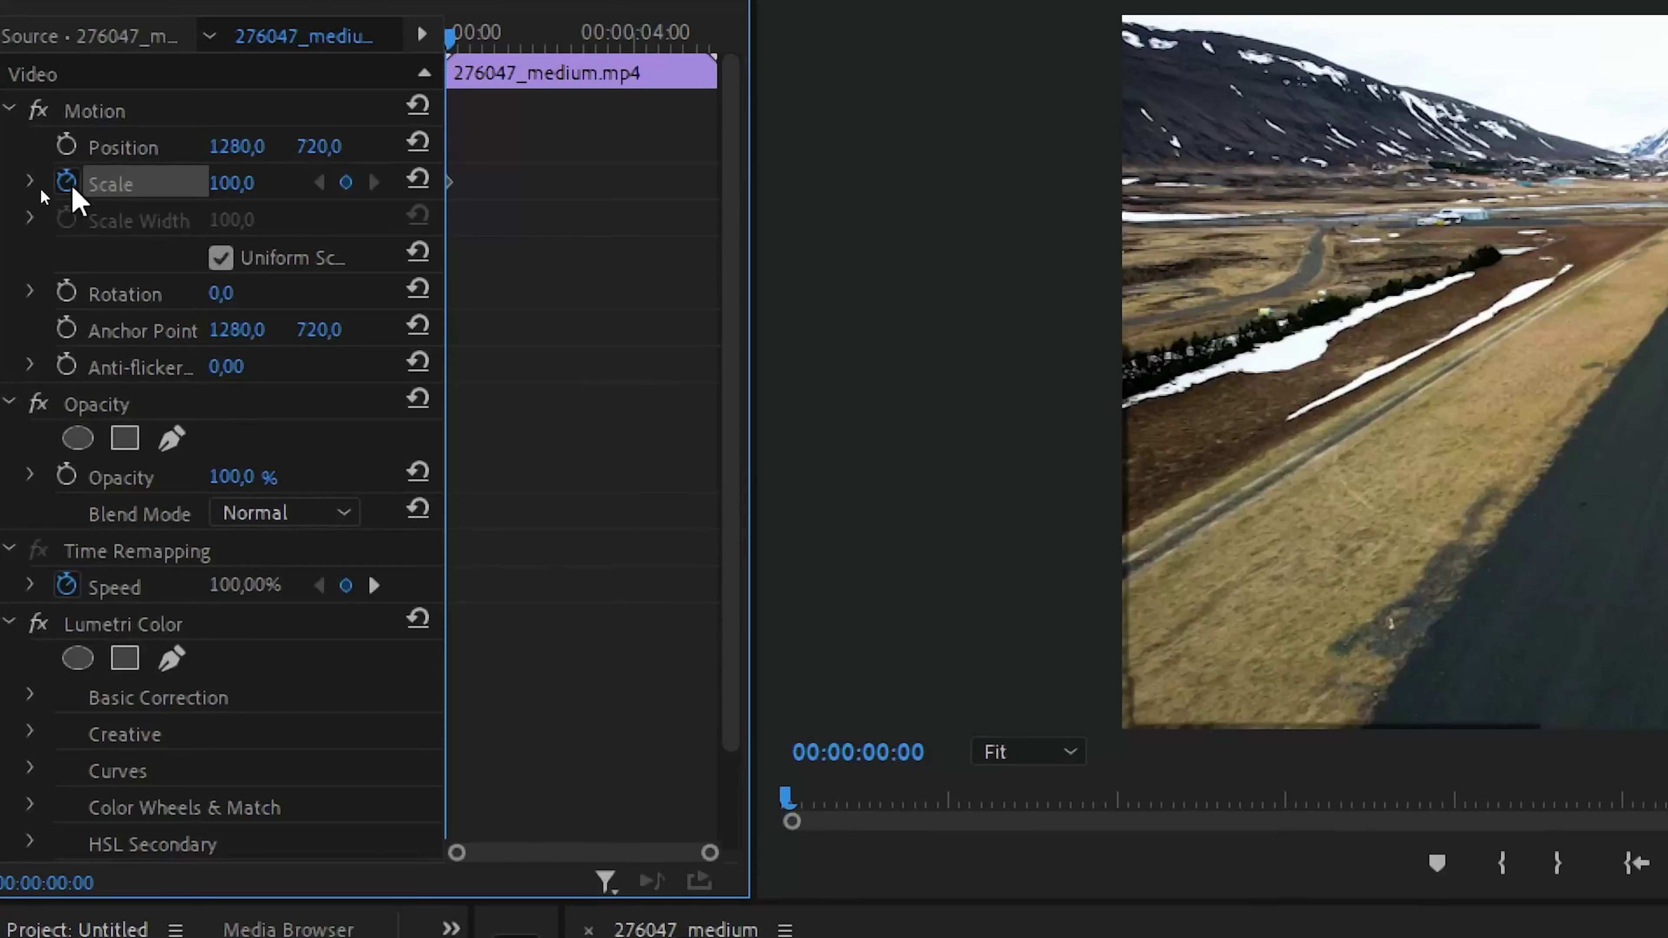
left_click(64, 146)
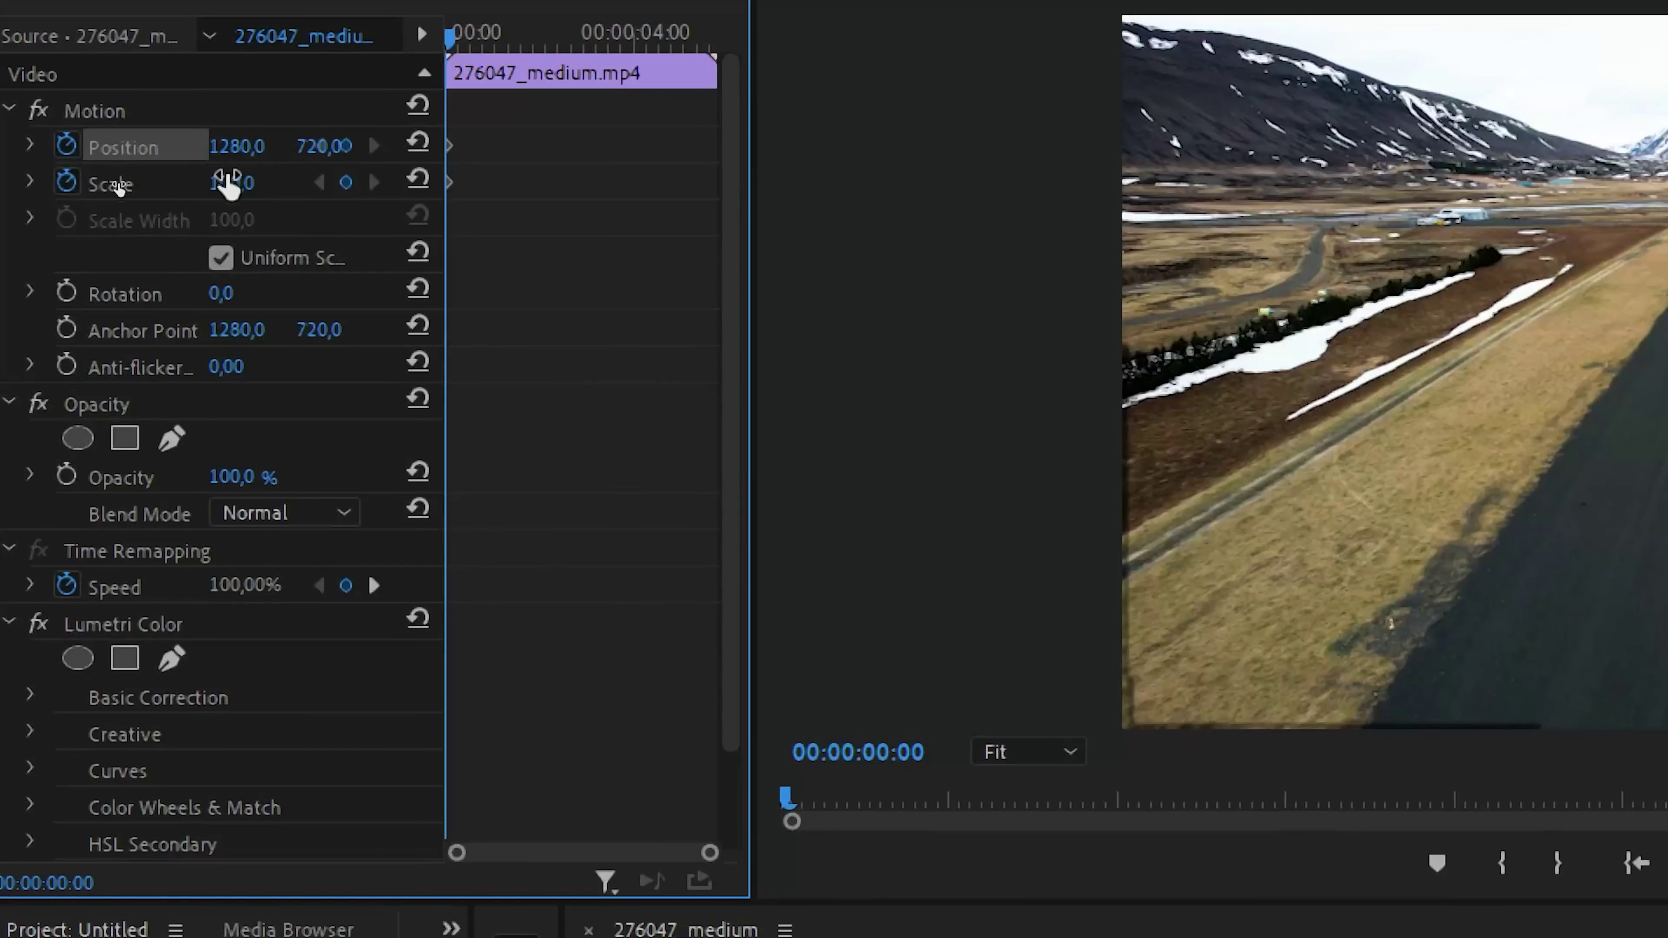
left_click(230, 183)
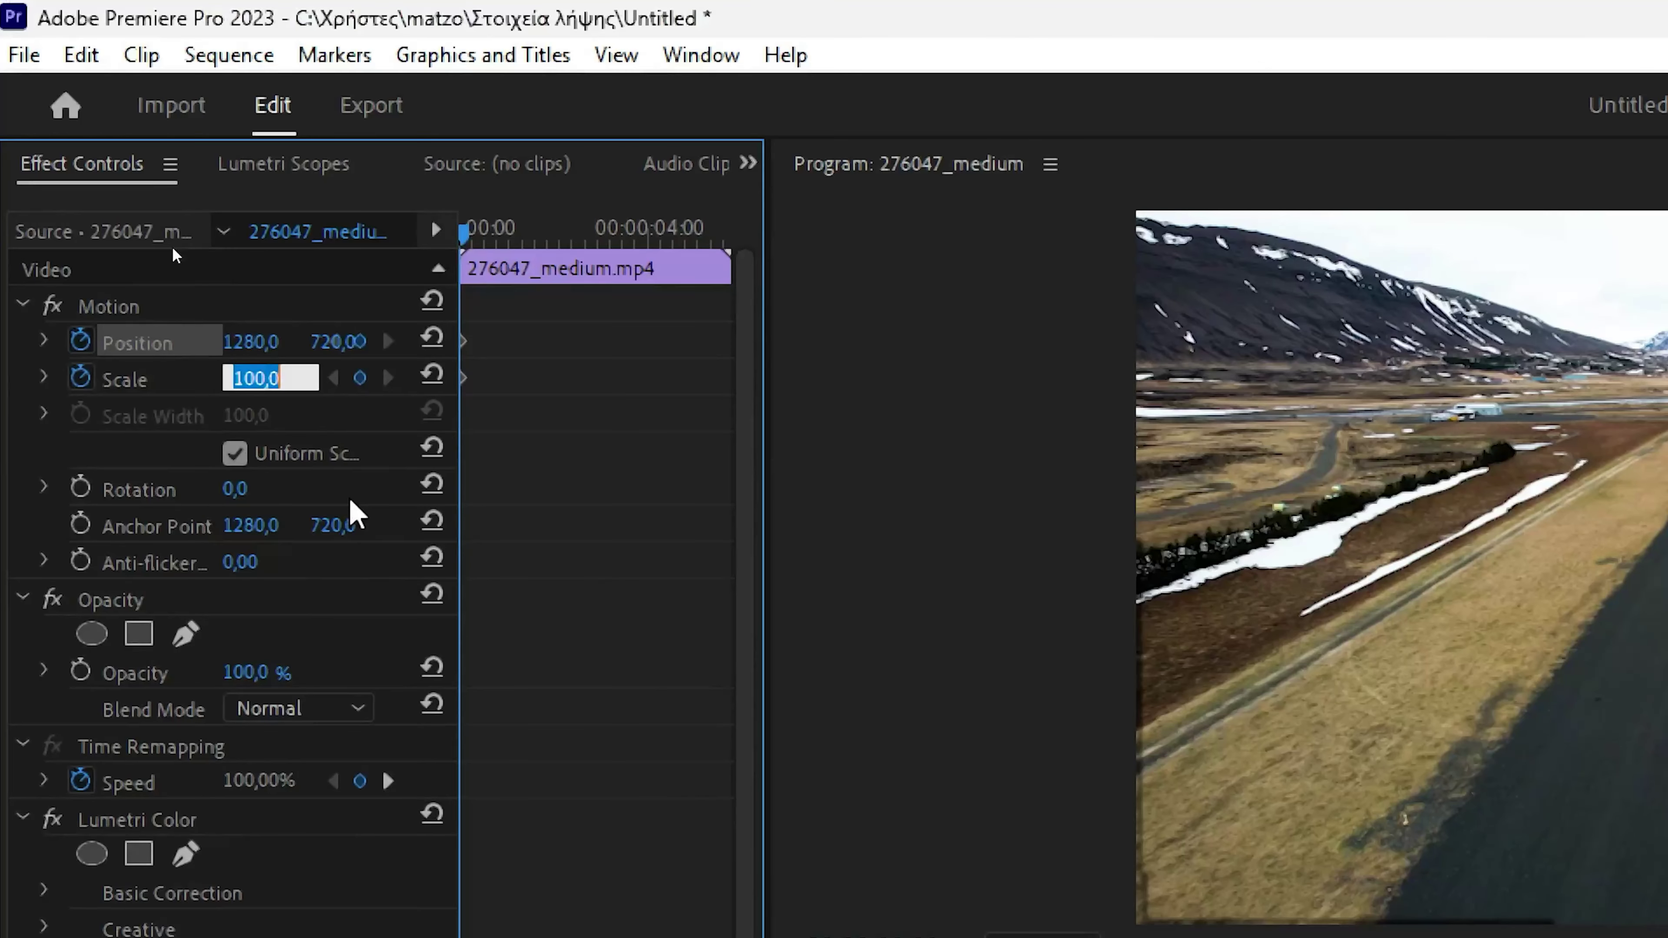
type("260")
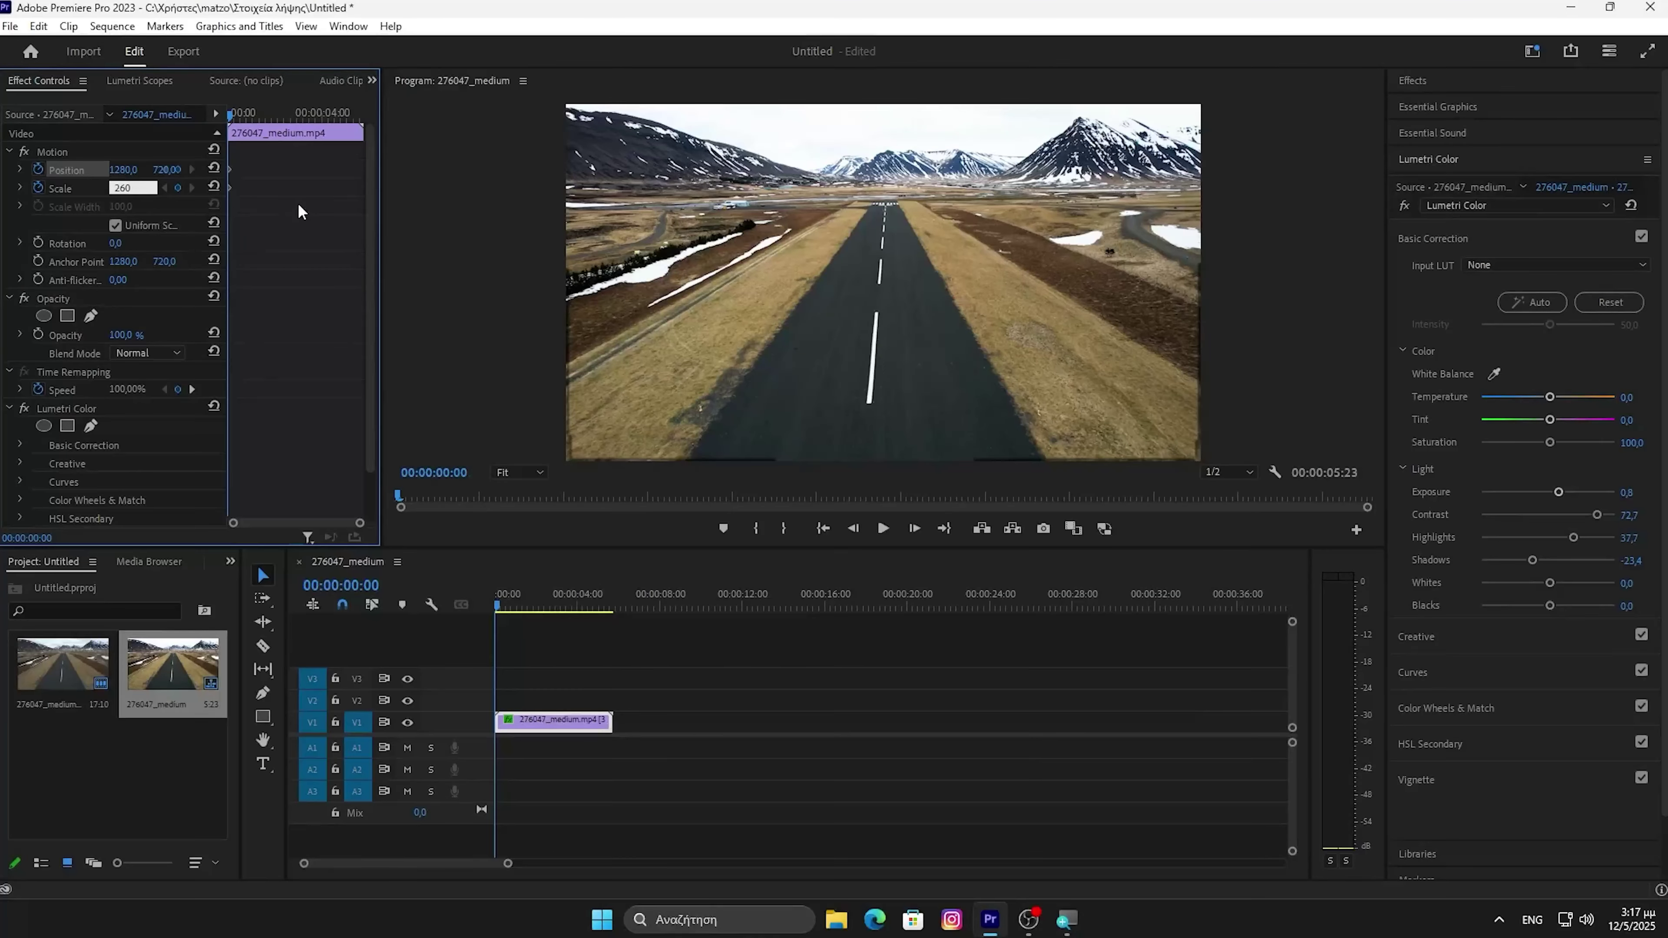
left_click(602, 409)
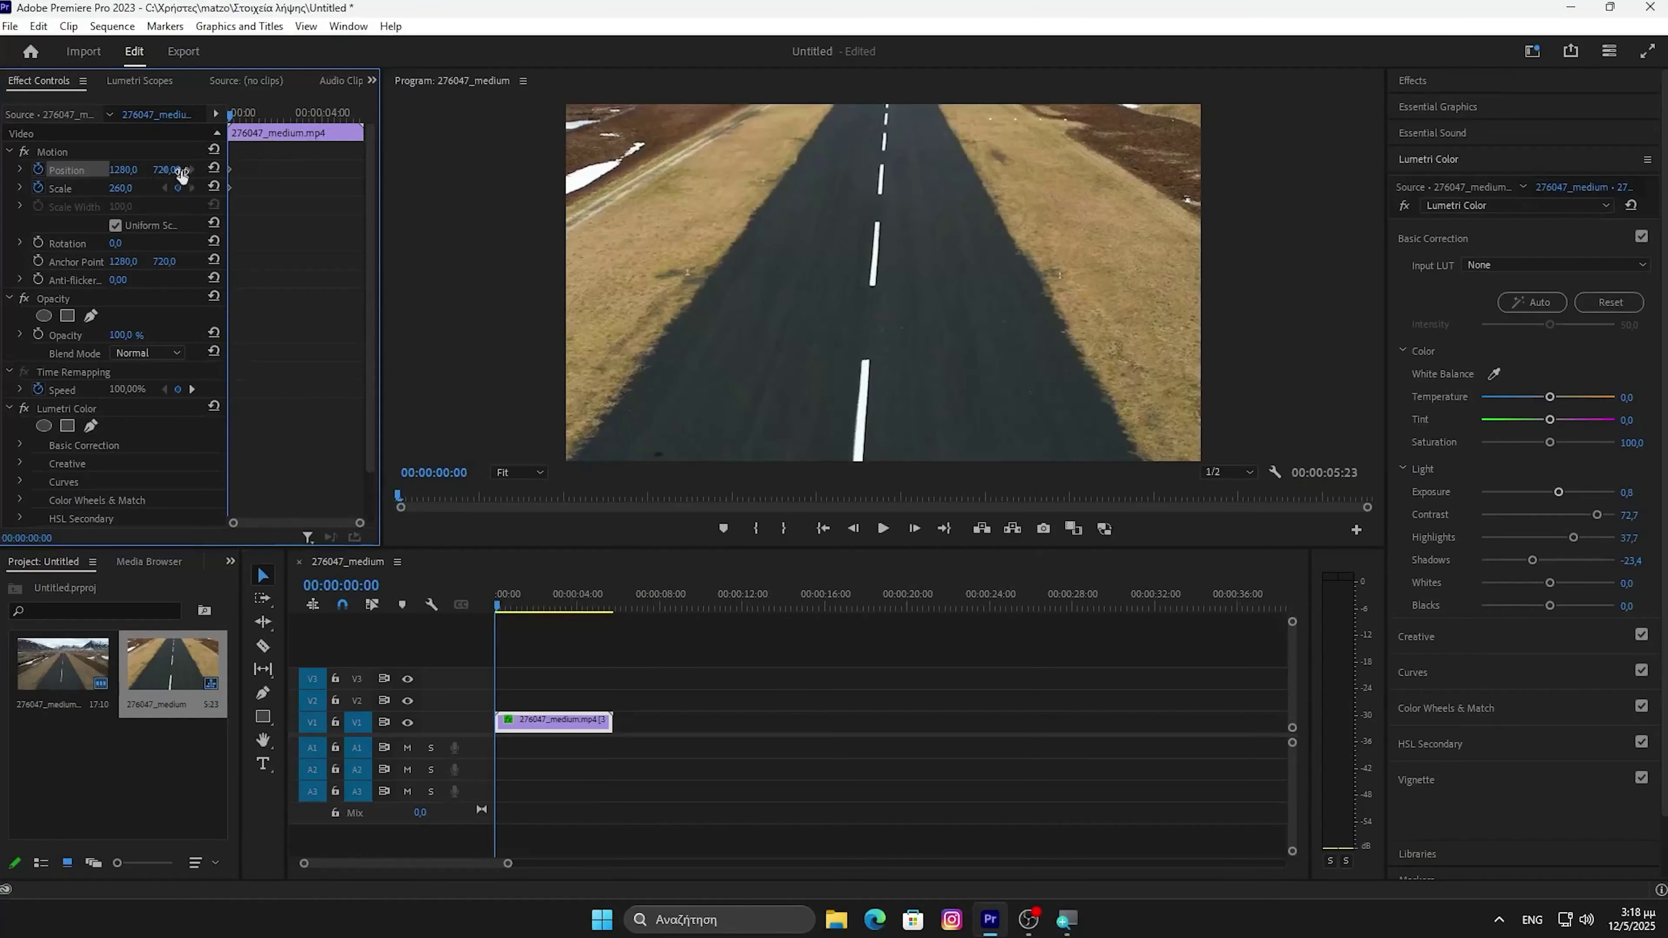
left_click_drag(172, 172, 91, 170)
- At 00:00:05:15, add end keyframes that reset Scale to 100 and Position to 1280, 720
left_click_drag(499, 605, 611, 623)
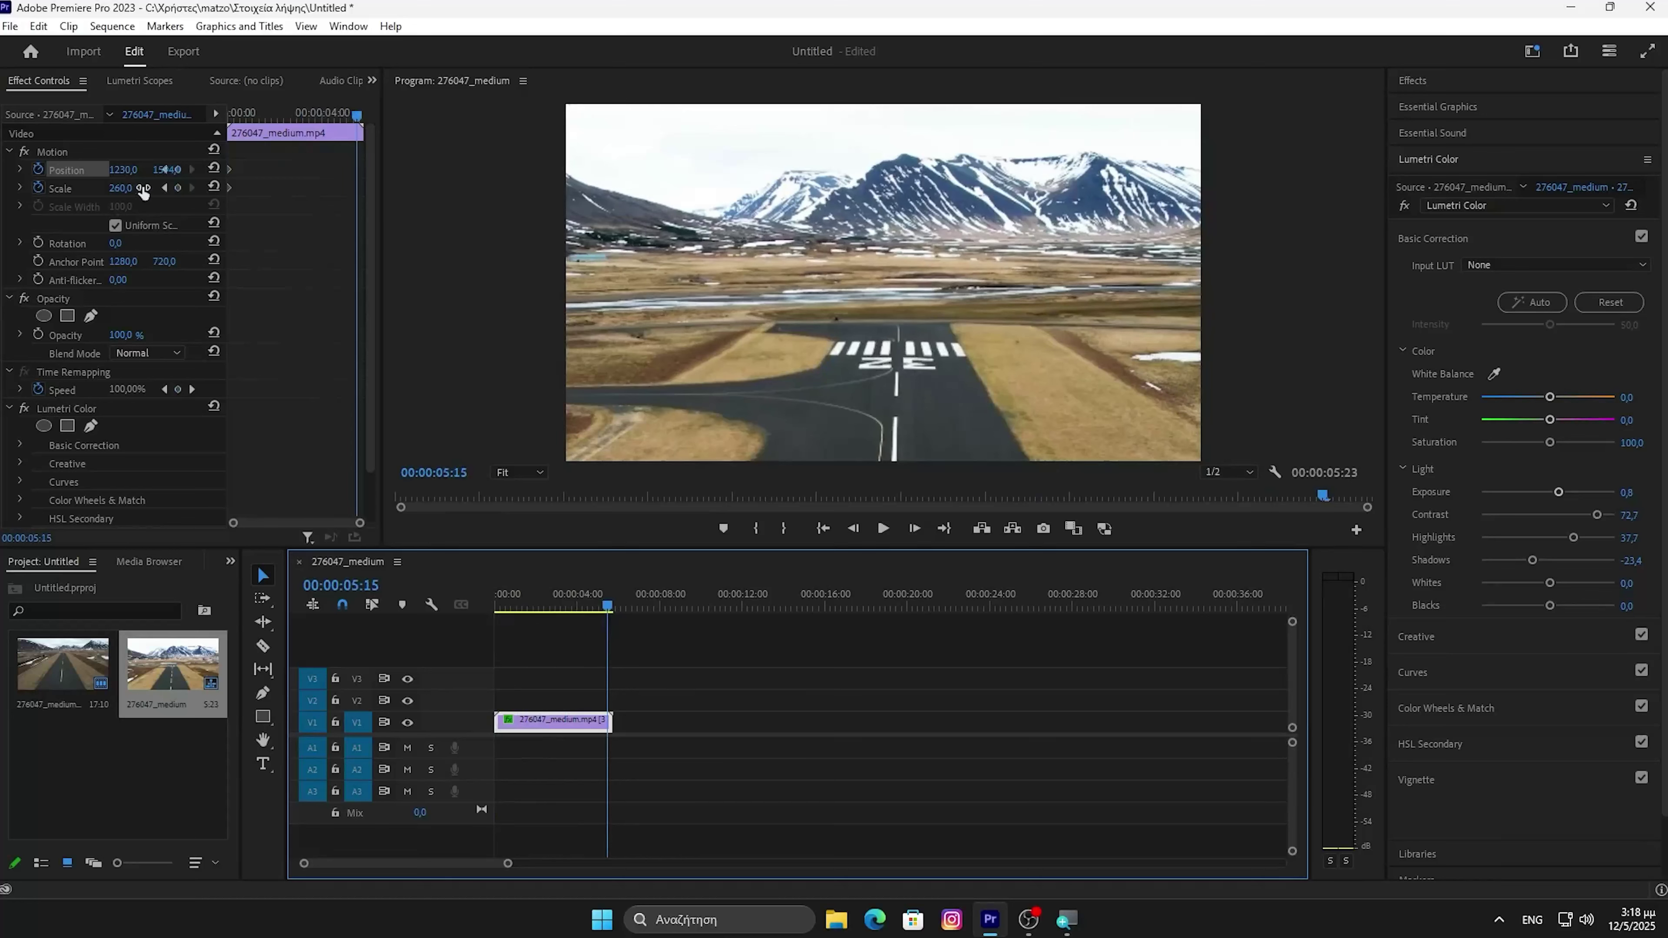
left_click(178, 188)
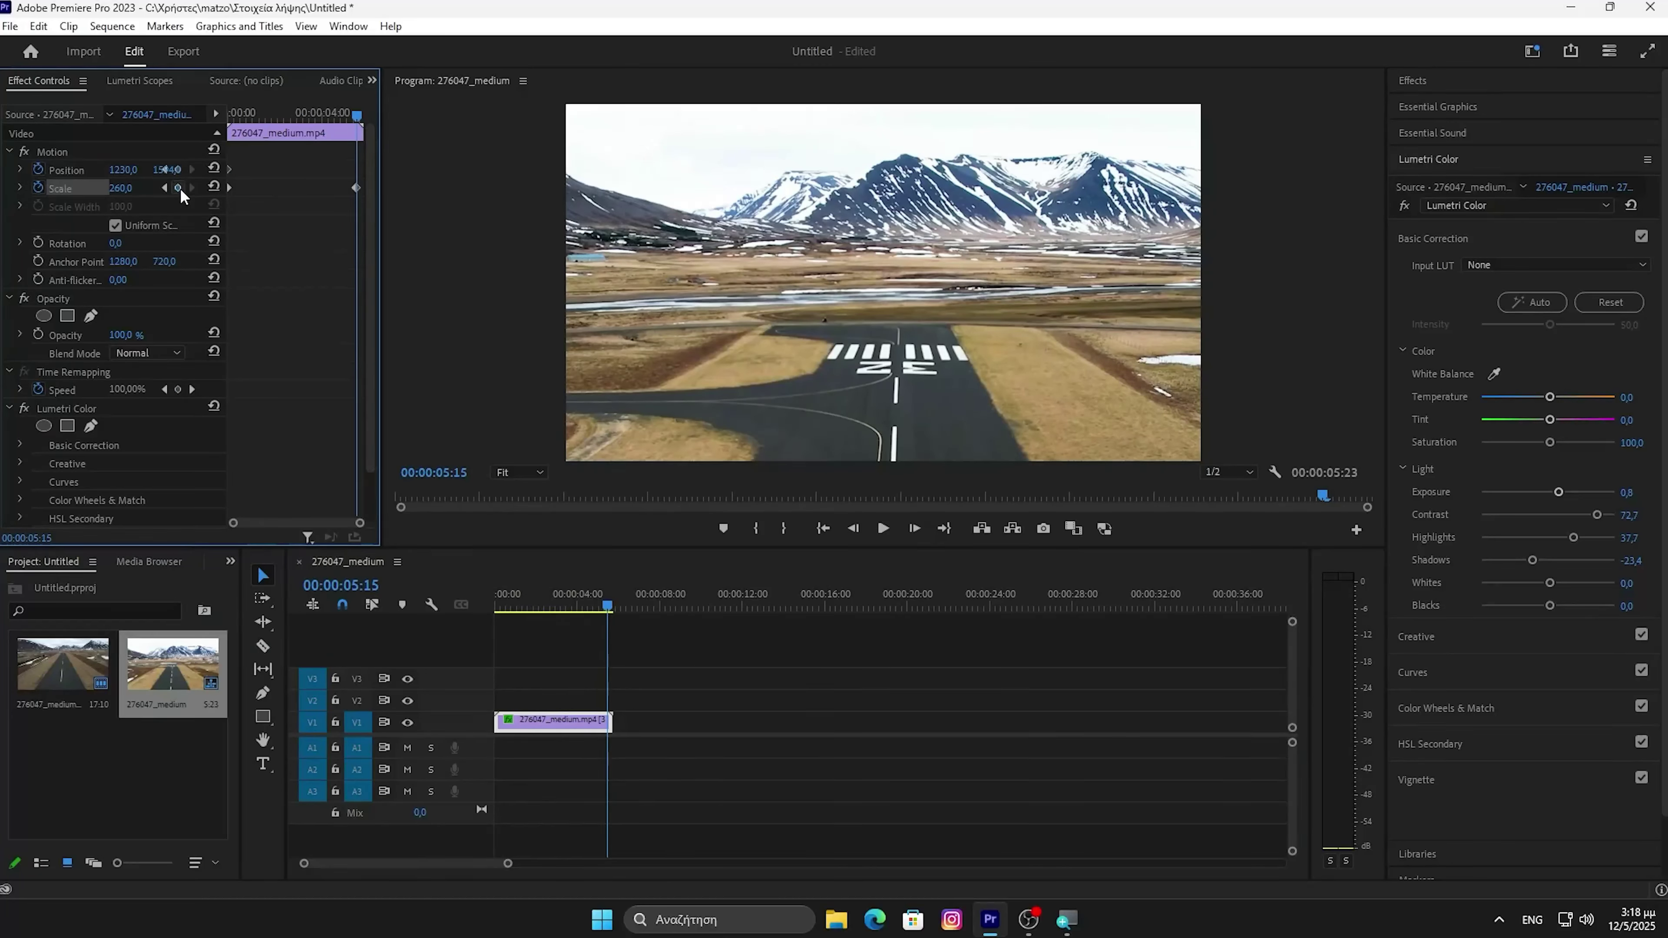
left_click(214, 187)
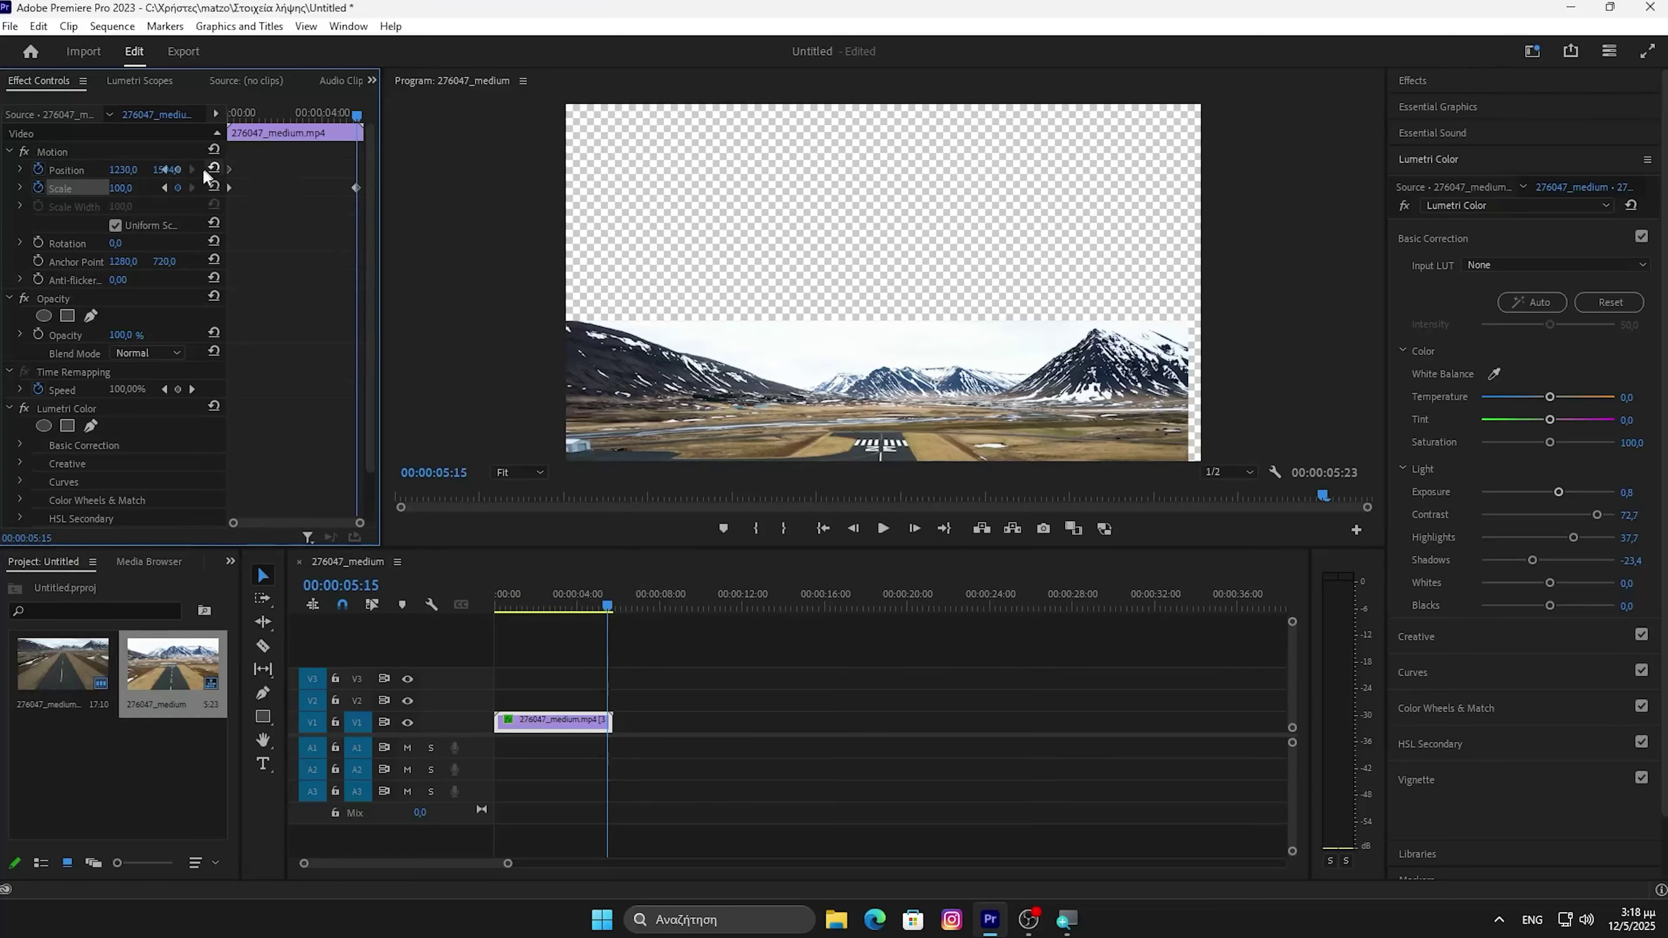
left_click(214, 169)
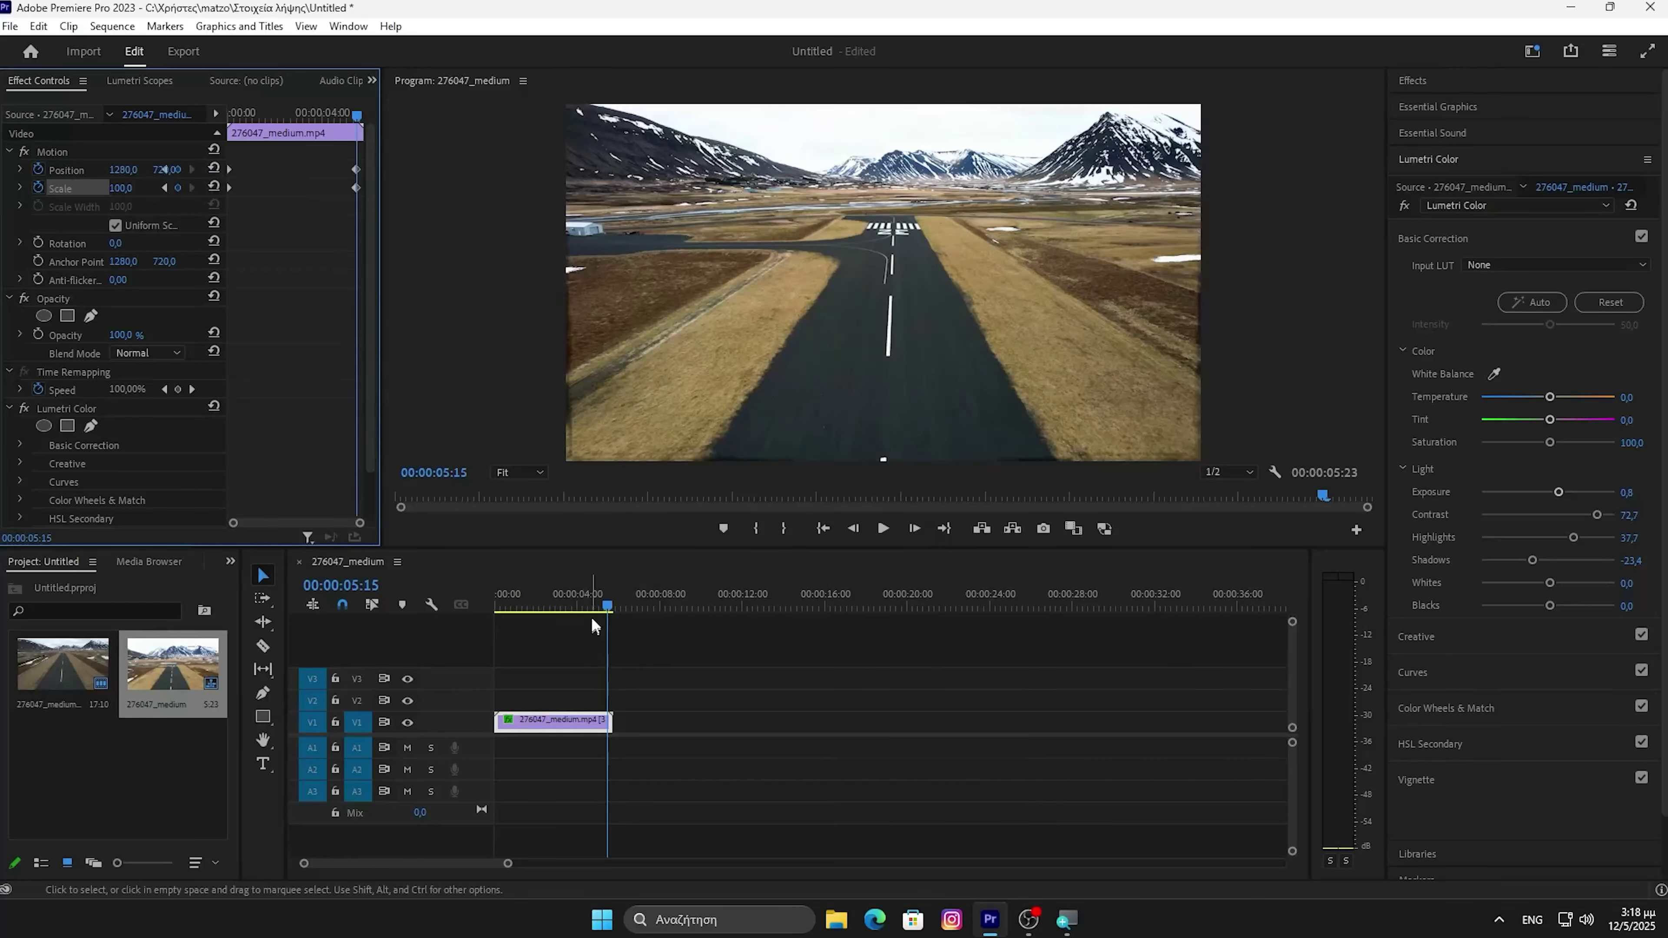
- At 00:00:05:16, keyframe Scale at 113 and shift the frame down, then return the playhead toward the start
left_click(604, 608)
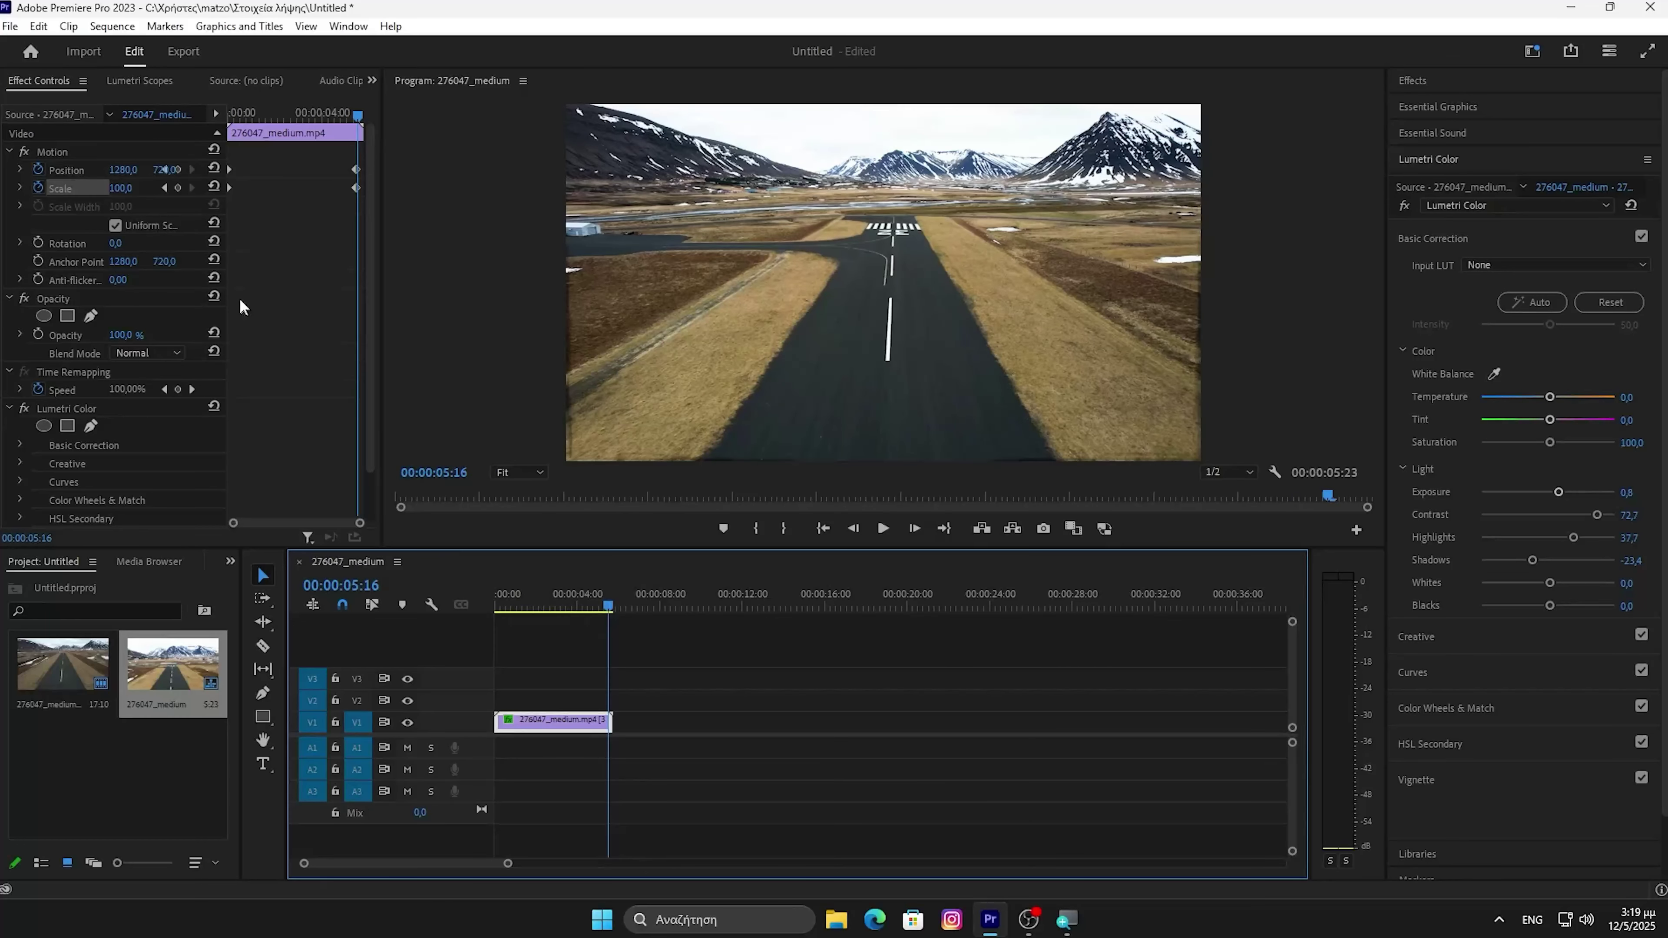
left_click_drag(122, 188, 235, 171)
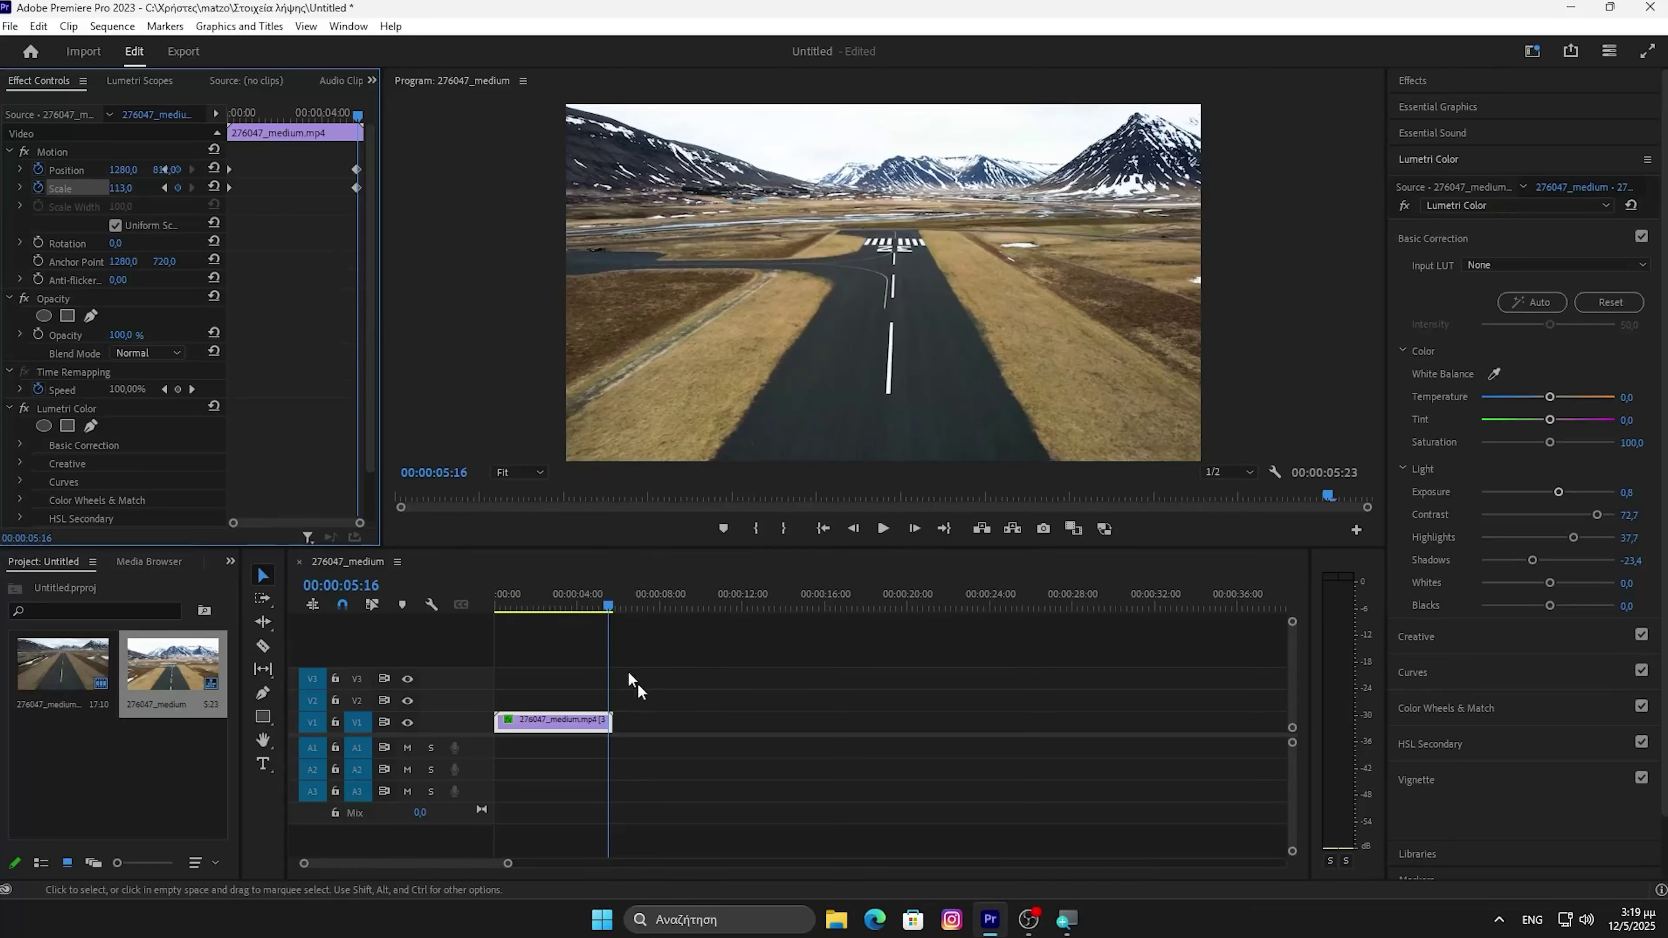
left_click_drag(605, 599, 504, 586)
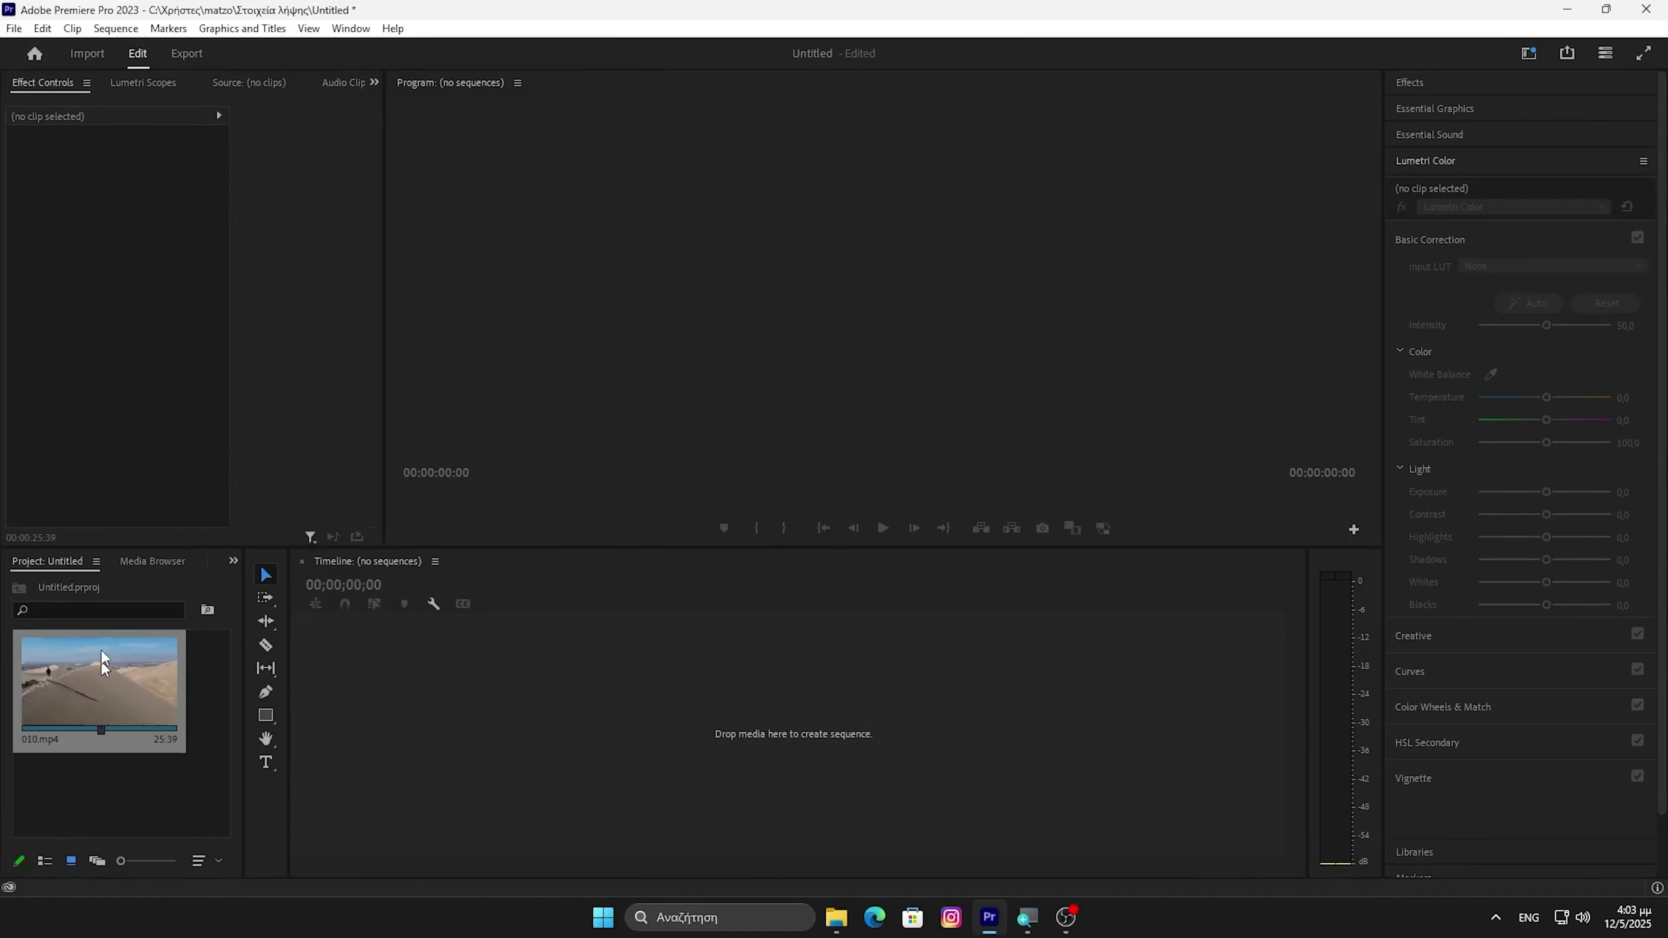
- Create a sequence from 010.mp4 and delete only the clip's audio
left_click_drag(100, 660, 741, 743)
left_click(736, 746, "alt")
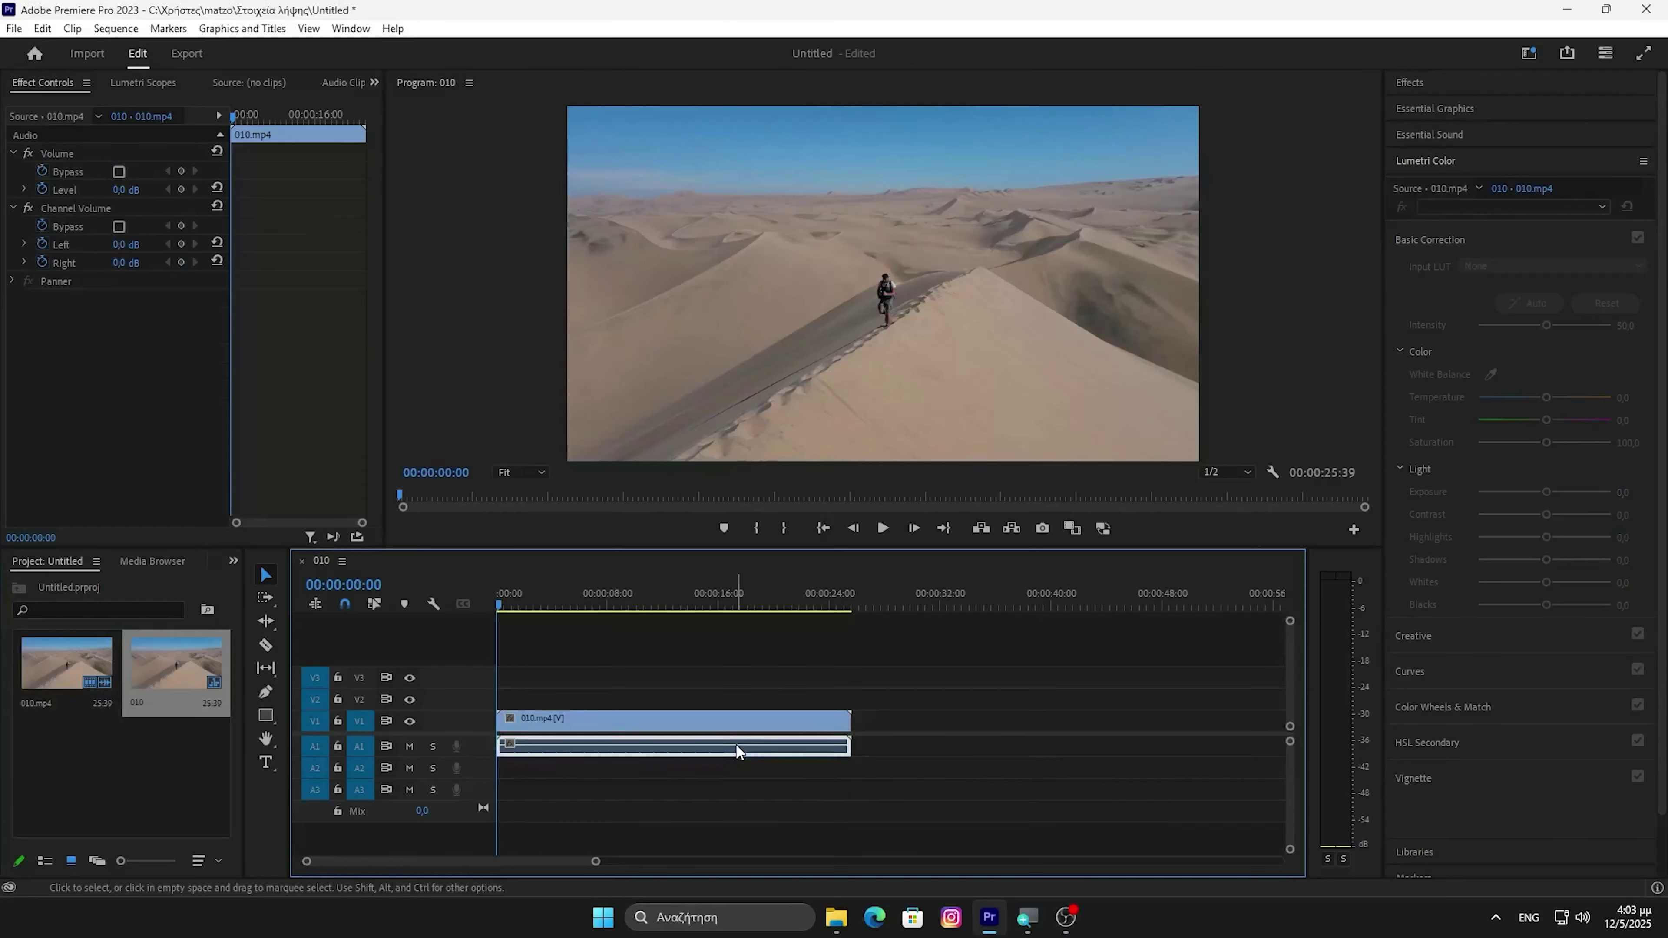
key("Delete")
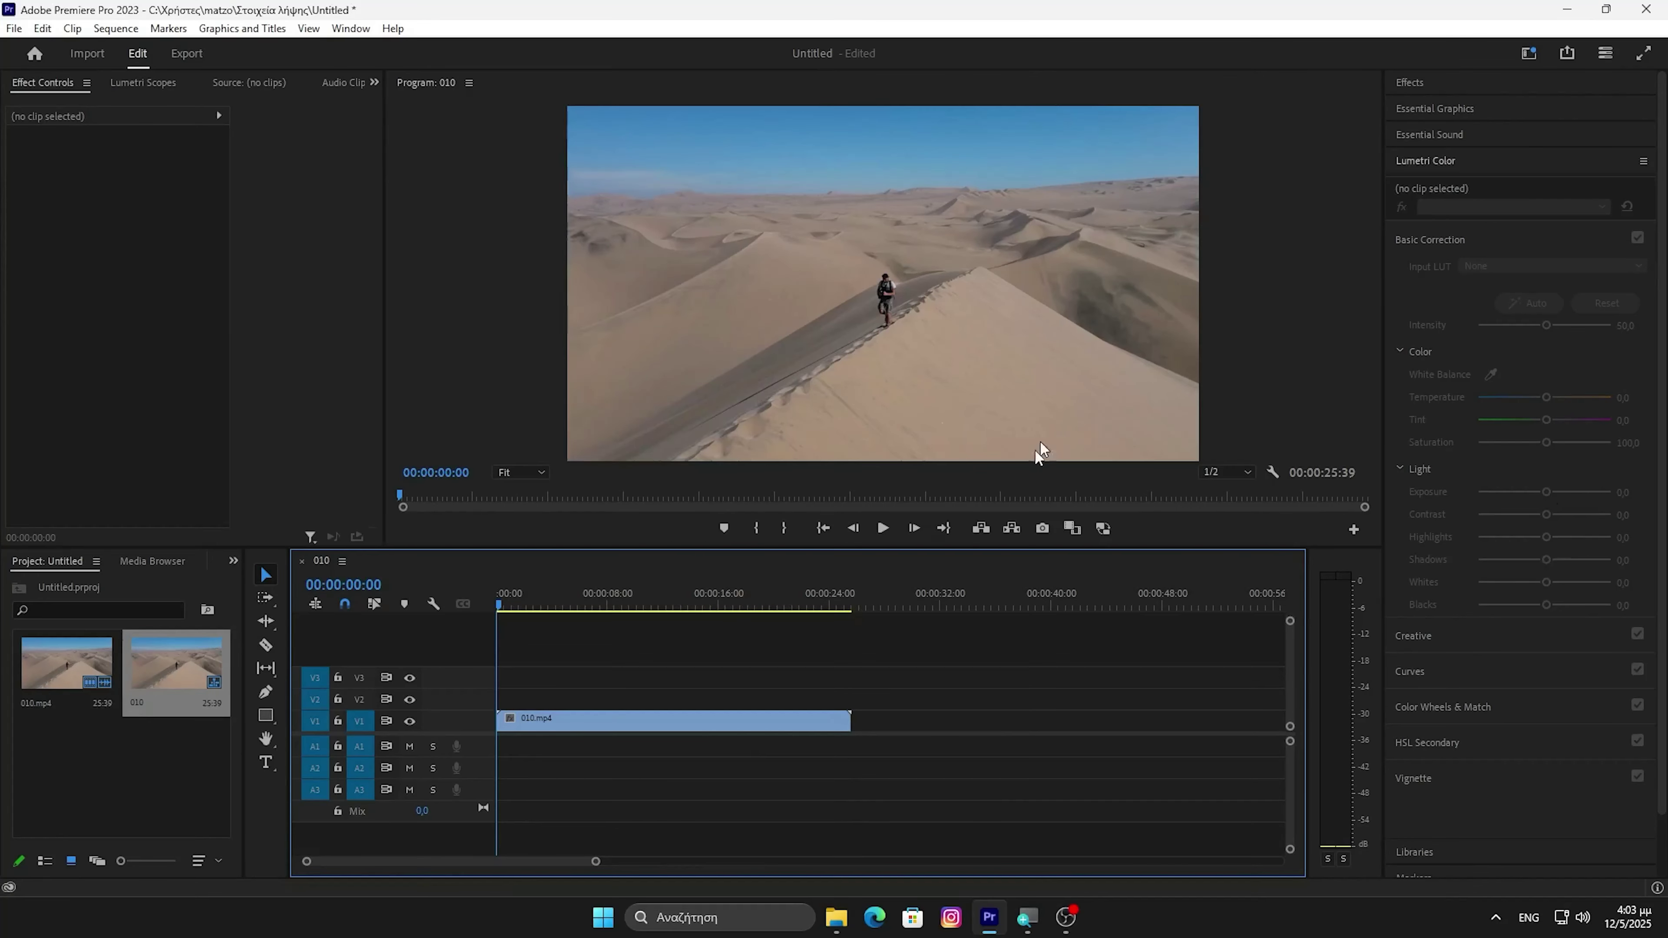
- Grade the desert clip in Lumetri with contrast 39.0, highlights 18.2 and shadows -22.1
left_click(732, 717)
left_click(1546, 517)
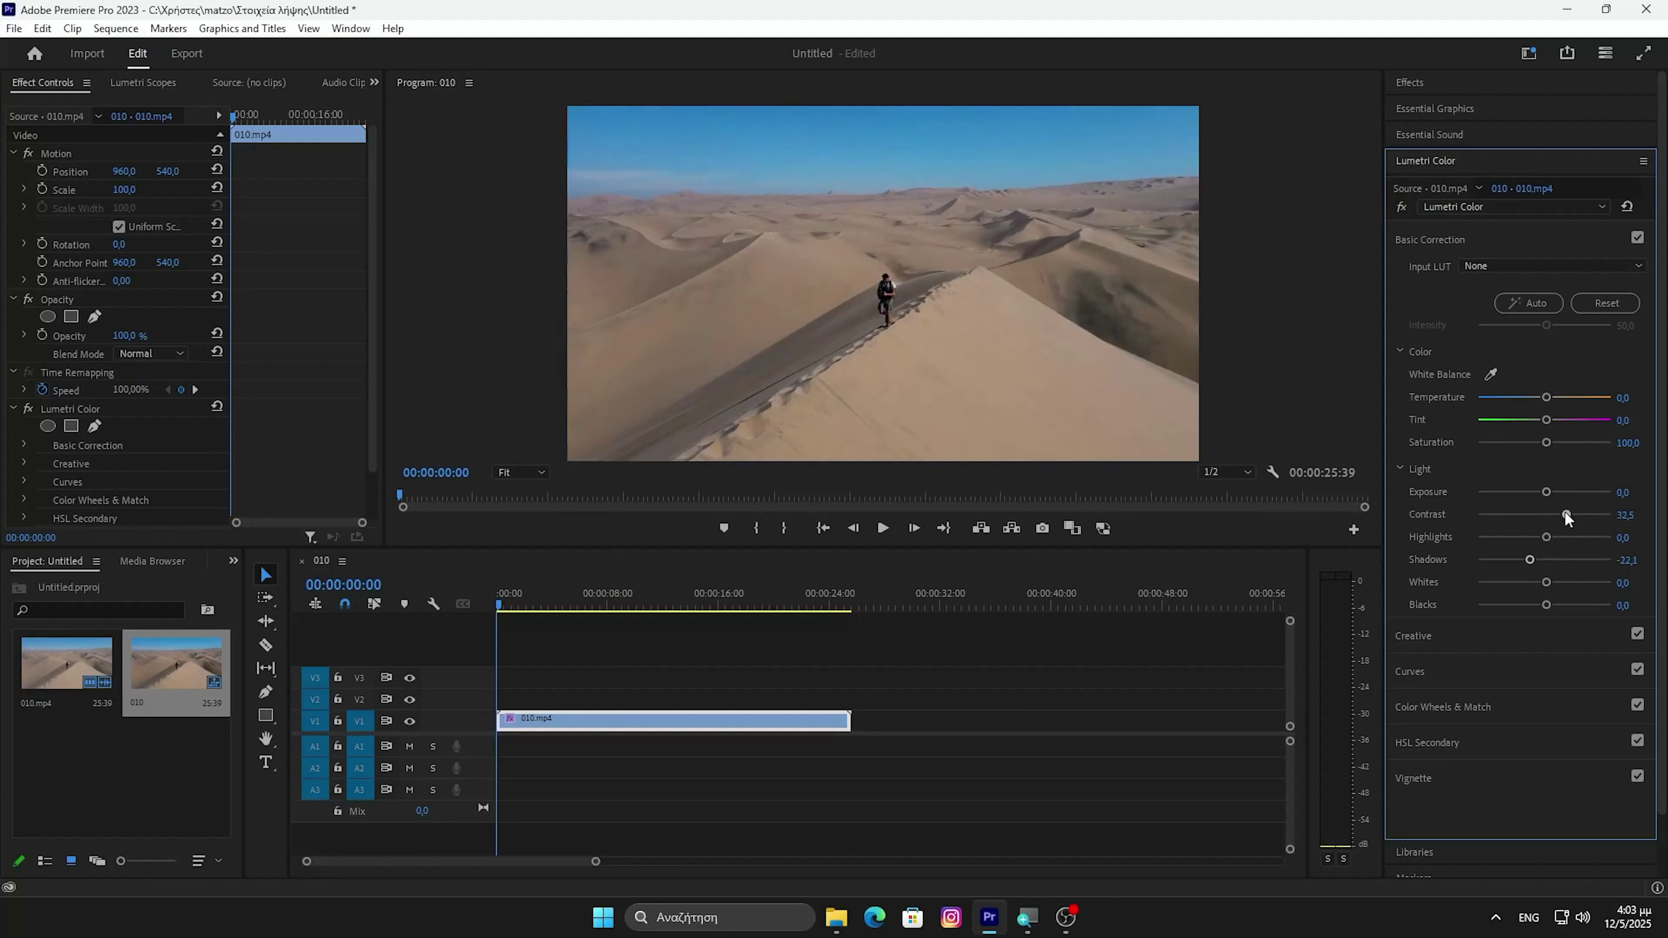
left_click_drag(1572, 512, 1553, 538)
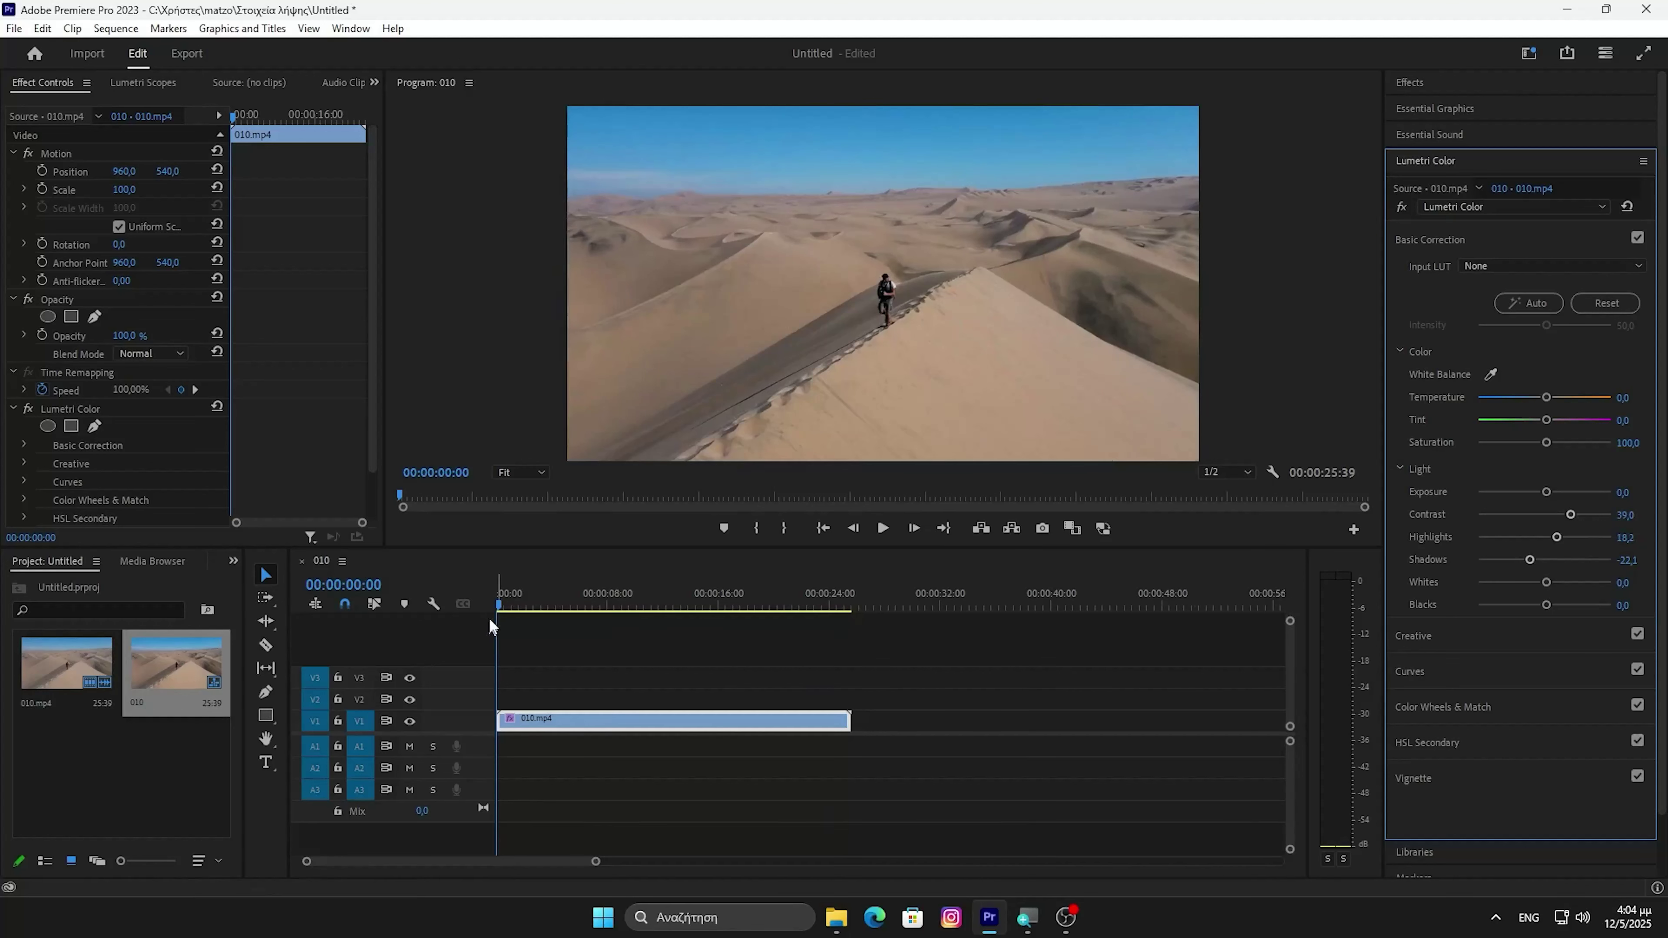
- Start Scale and Position keyframes at the desert clip's beginning with Scale 270 and Position 884, 446
left_click(43, 189)
left_click(43, 170)
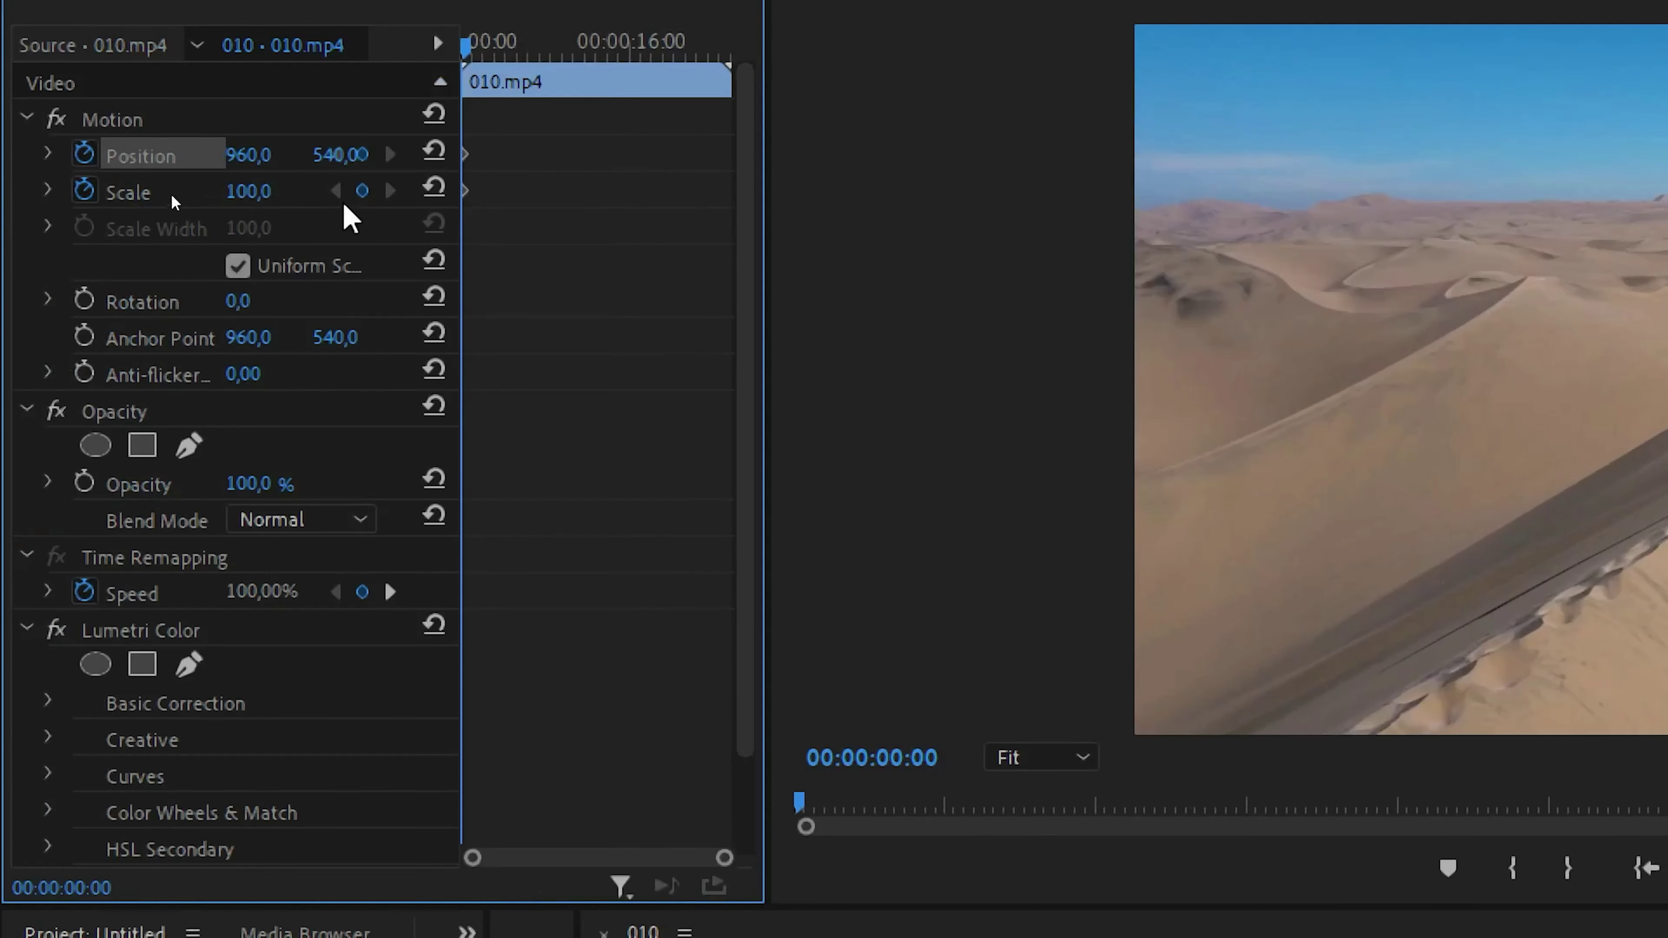
left_click(244, 192)
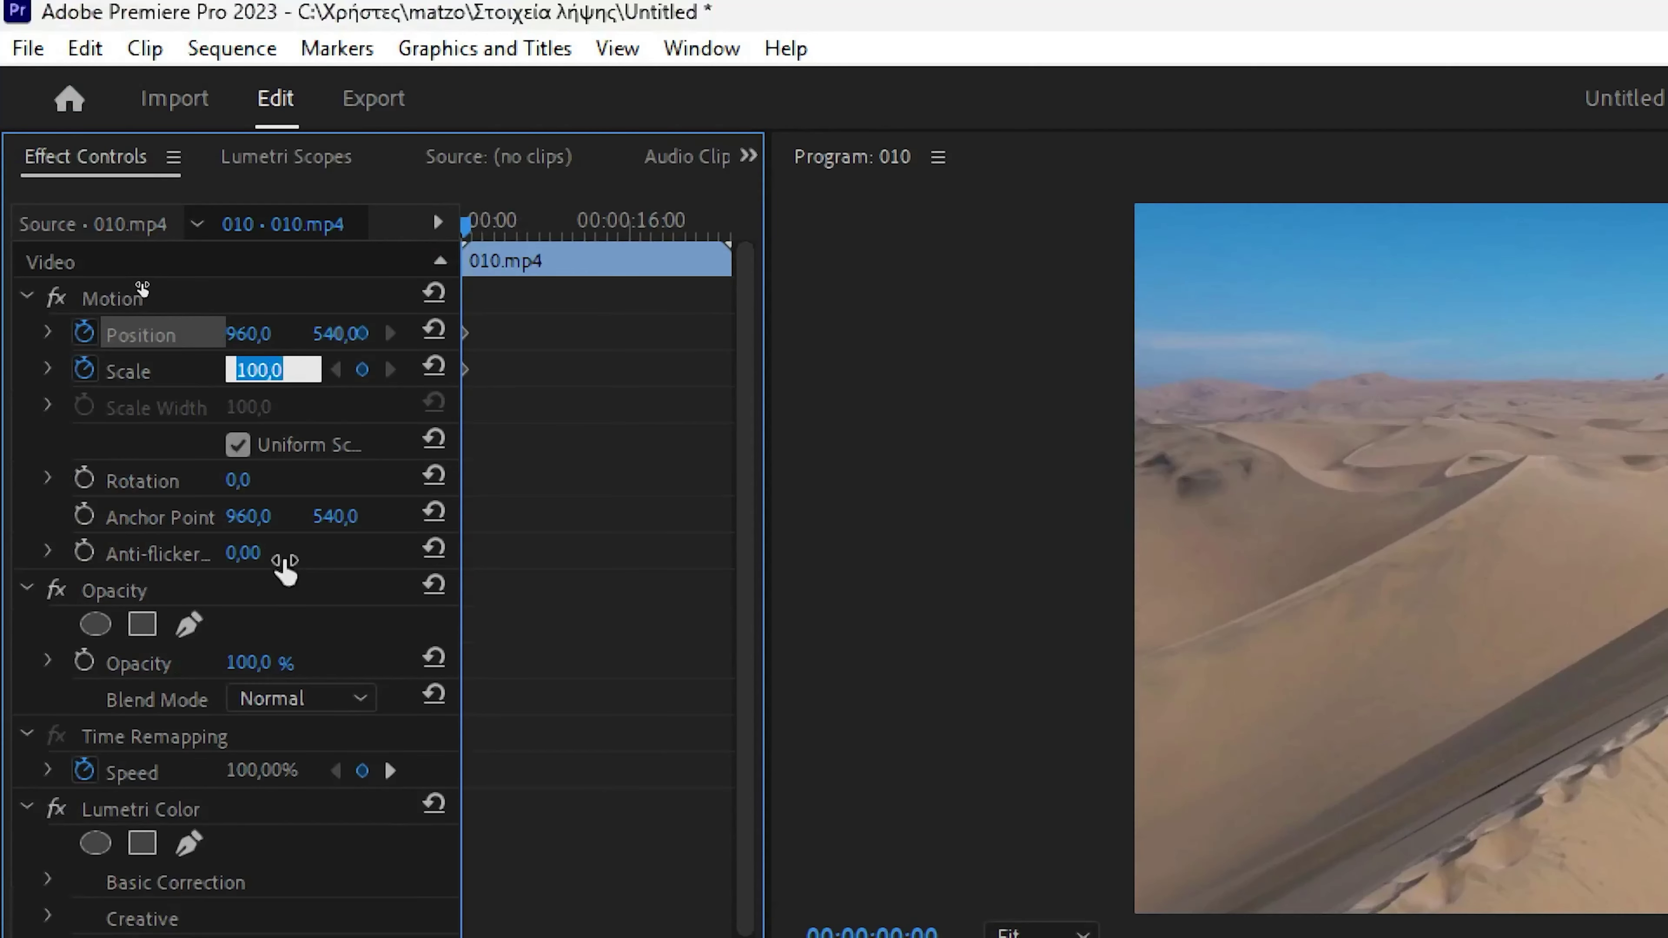
type("270")
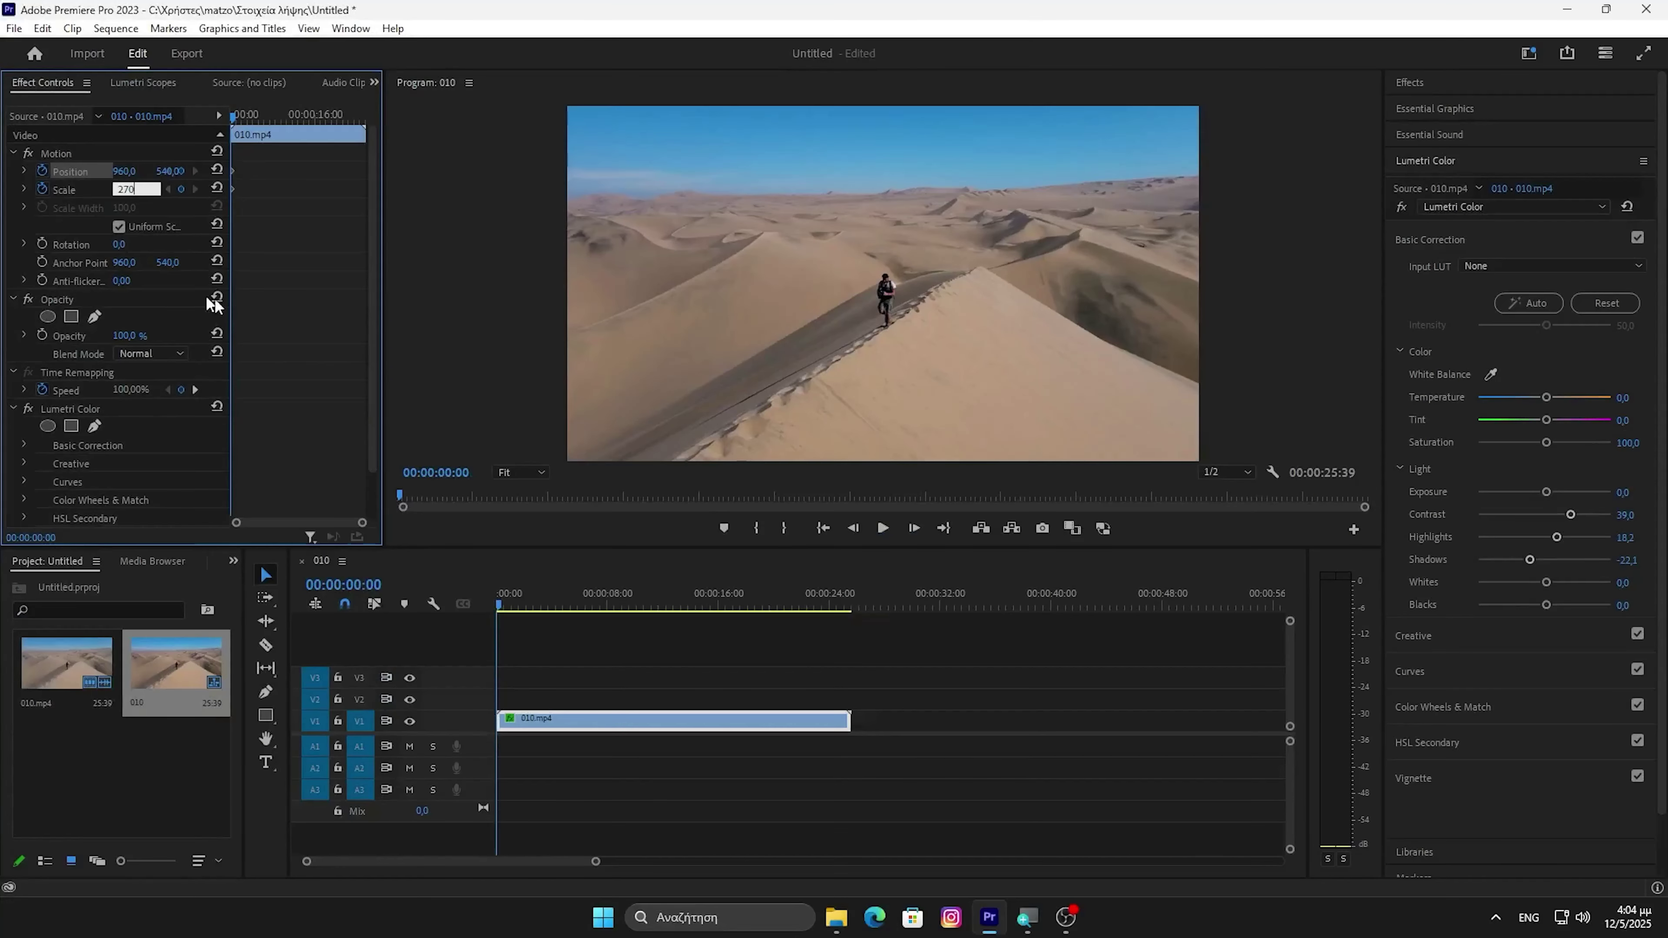
left_click(469, 321)
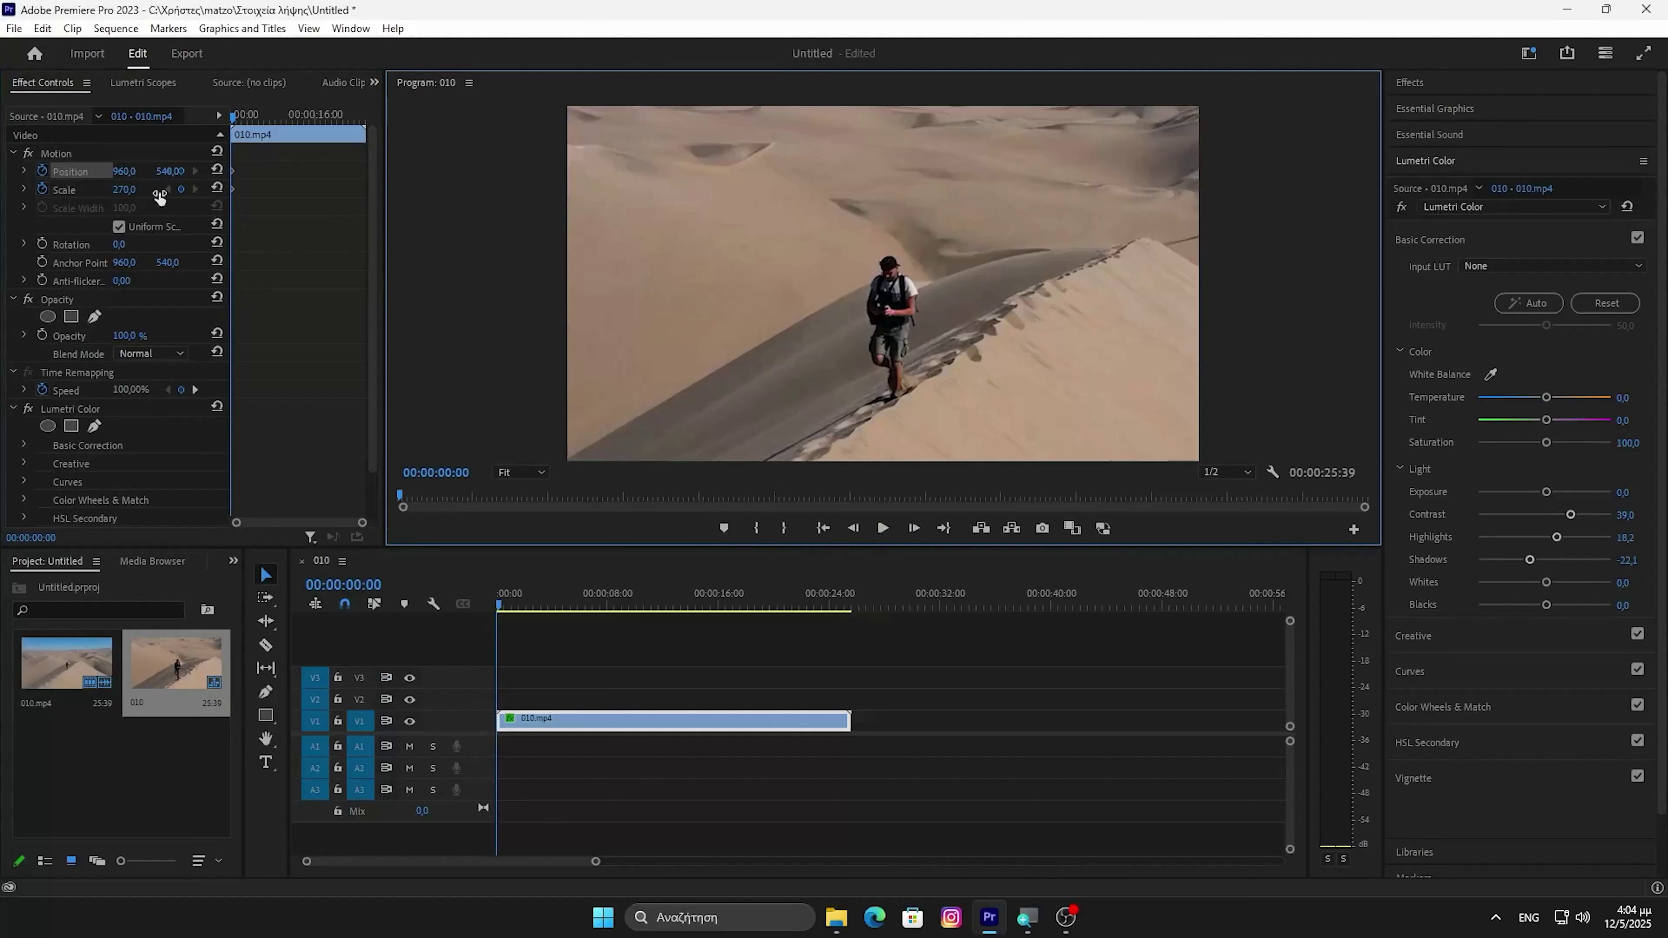
left_click_drag(173, 170, 58, 171)
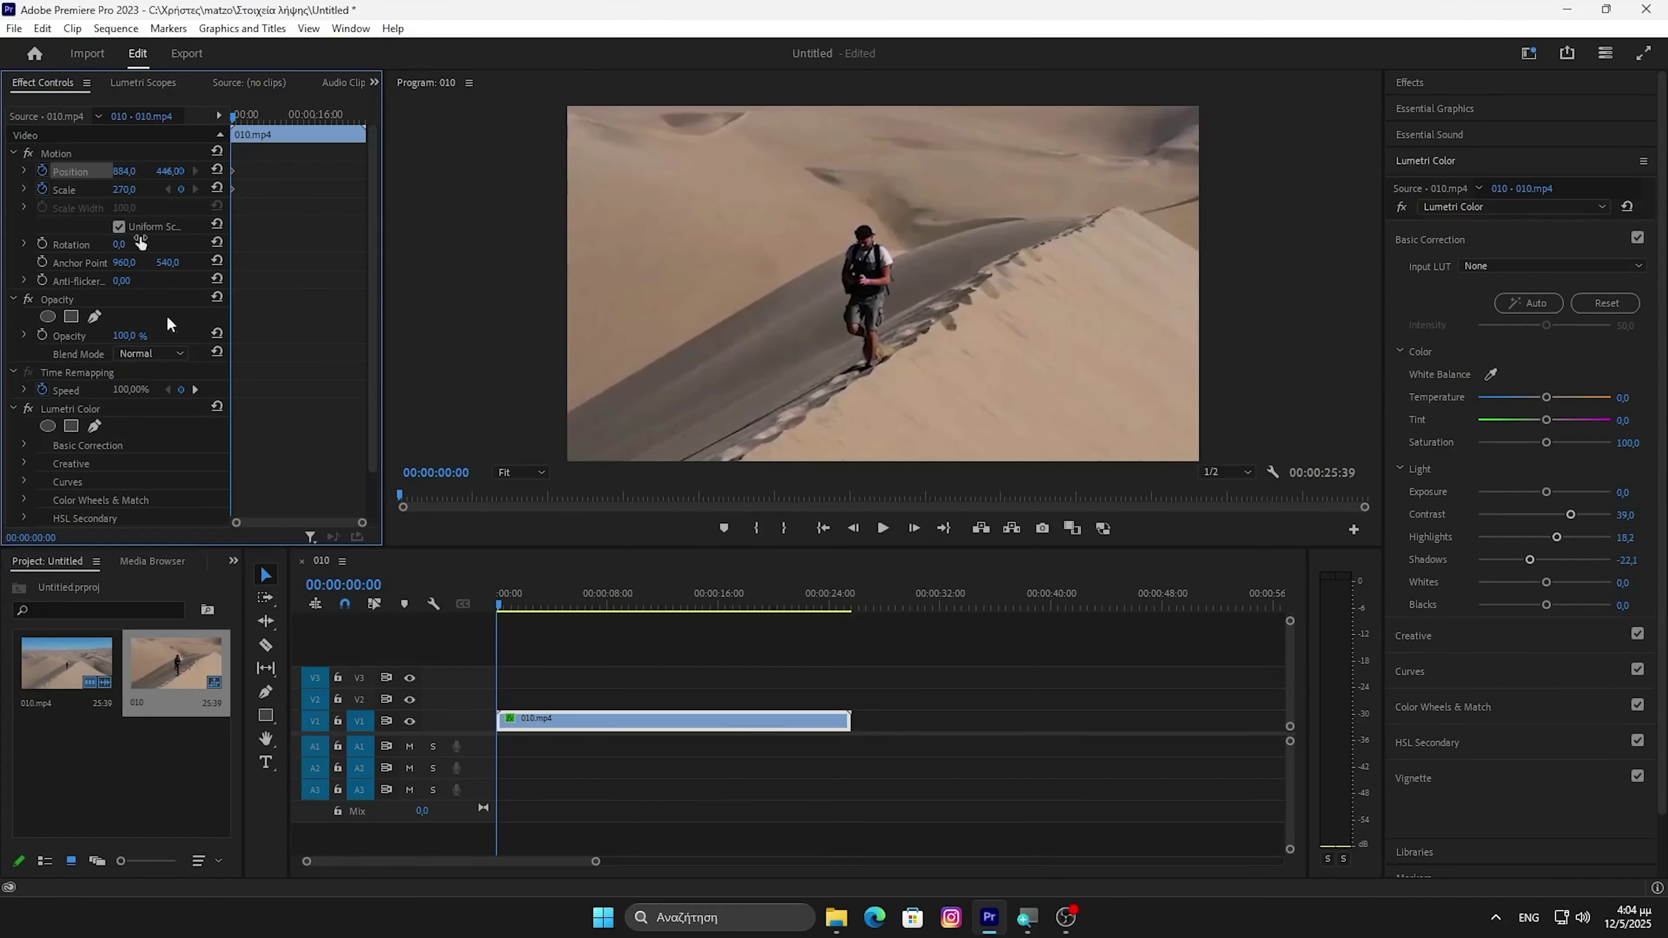
- At 00:00:25:18, keyframe the horizontal Position at 2492 and shift the frame down so the hiker is centred
left_click_drag(499, 600, 850, 623)
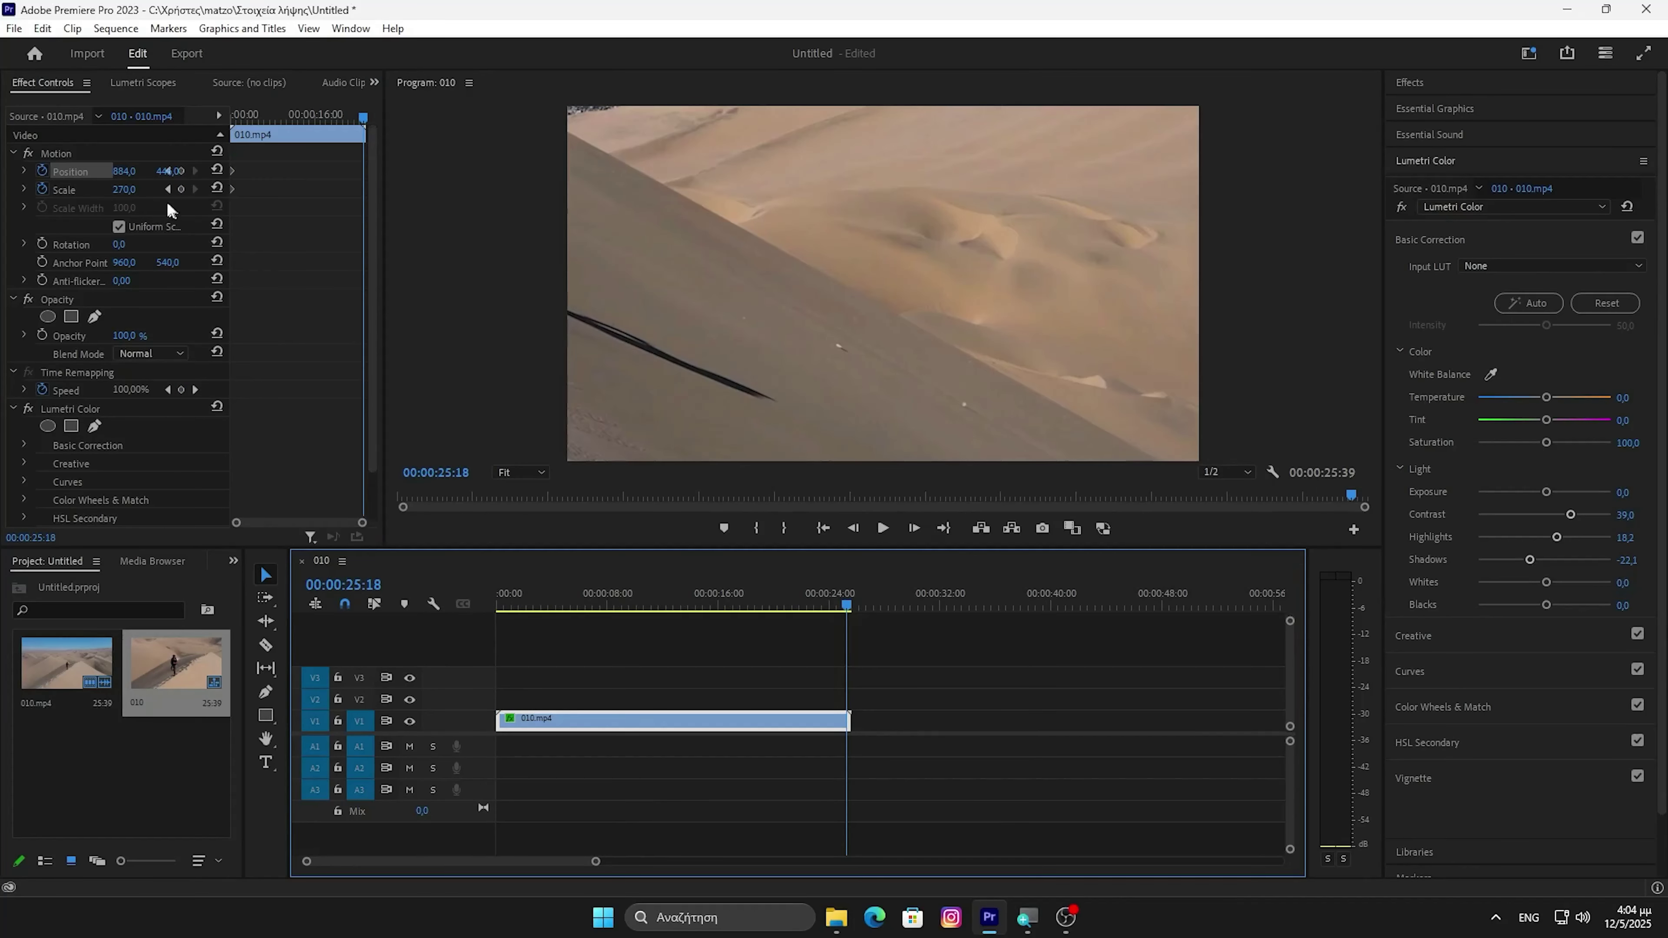
left_click_drag(127, 172, 3, 110)
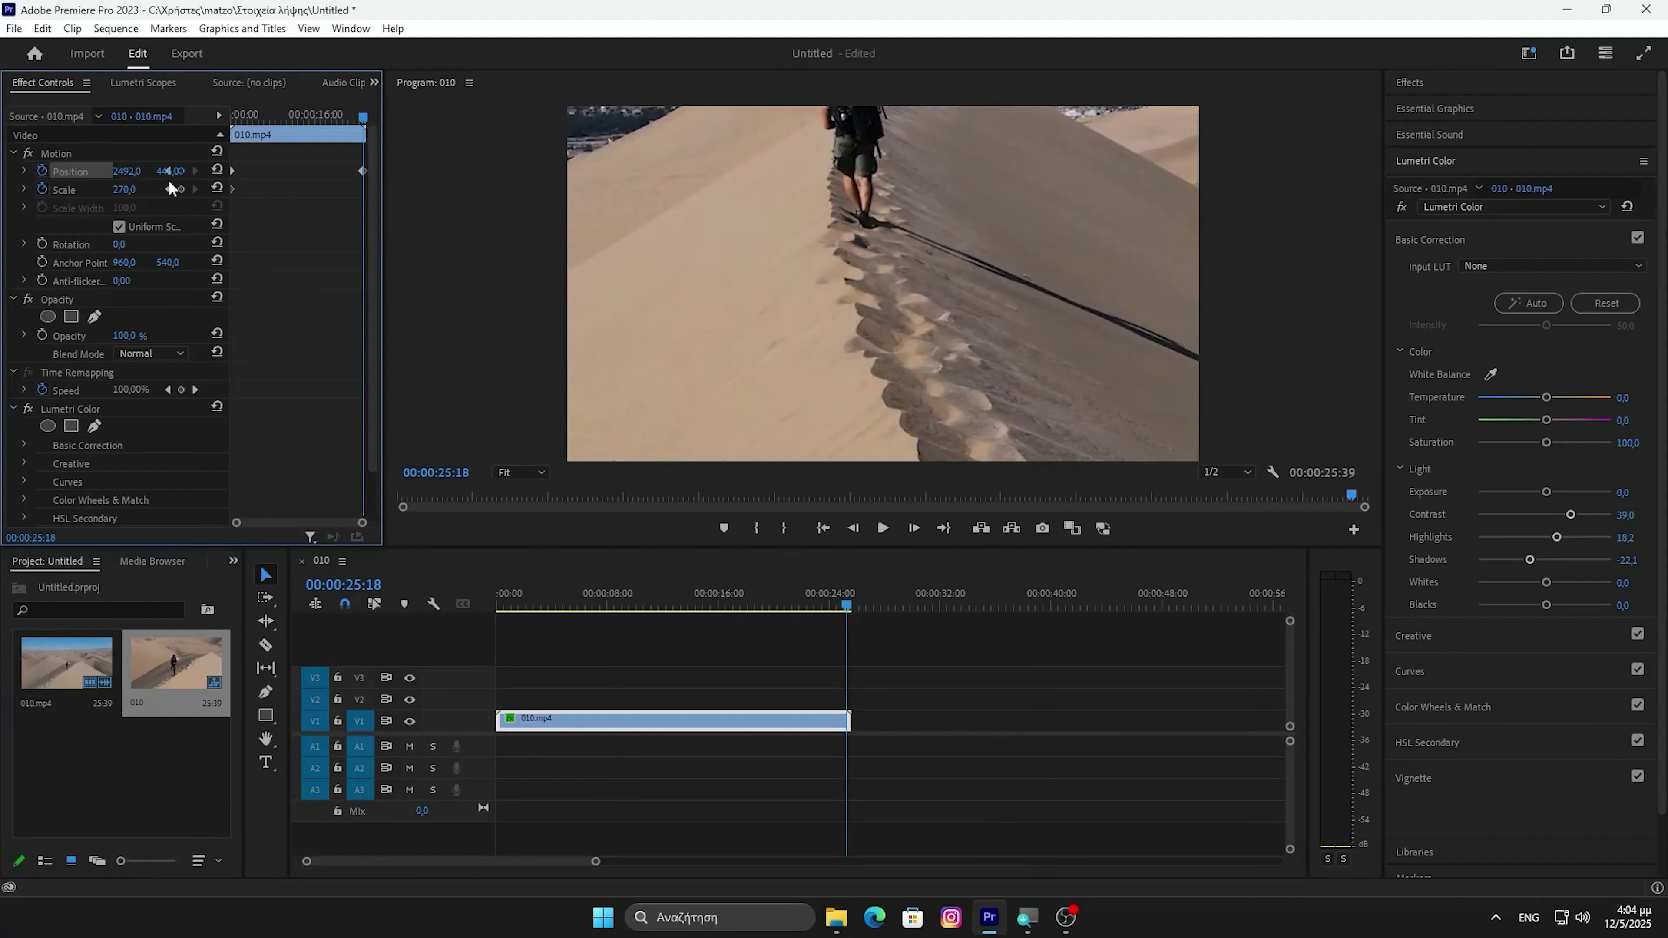
left_click_drag(170, 171, 159, 238)
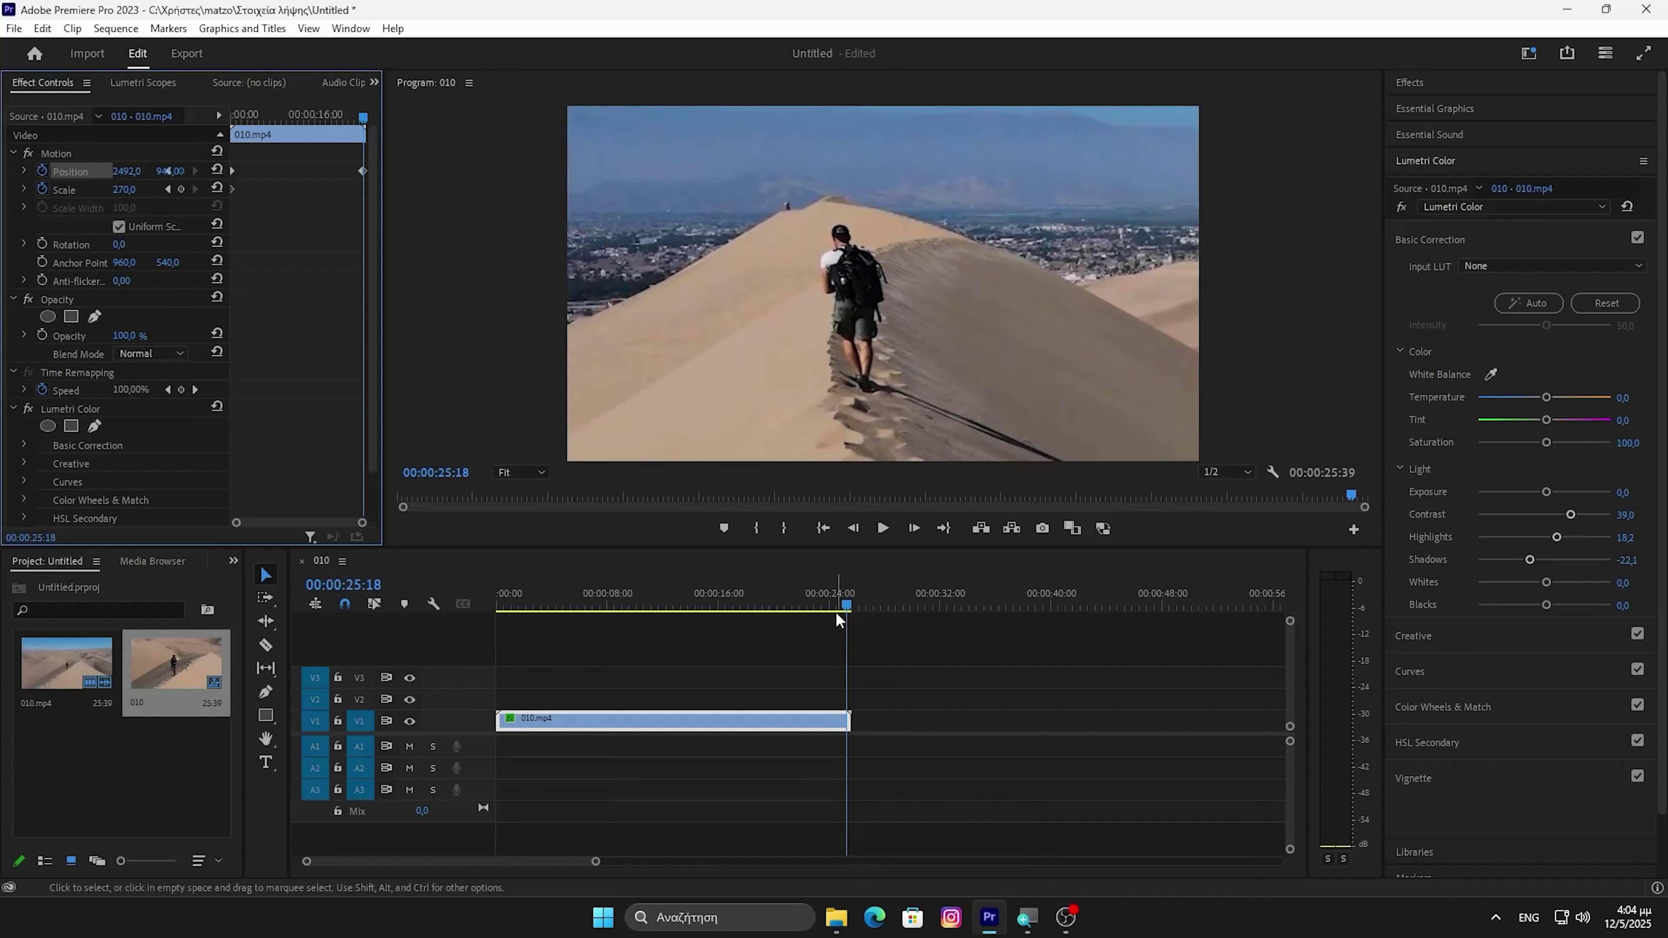
- Add Position keyframes at 00:00:14:28 and about four seconds further on, recentring the hiker at each
left_click_drag(847, 604, 700, 599)
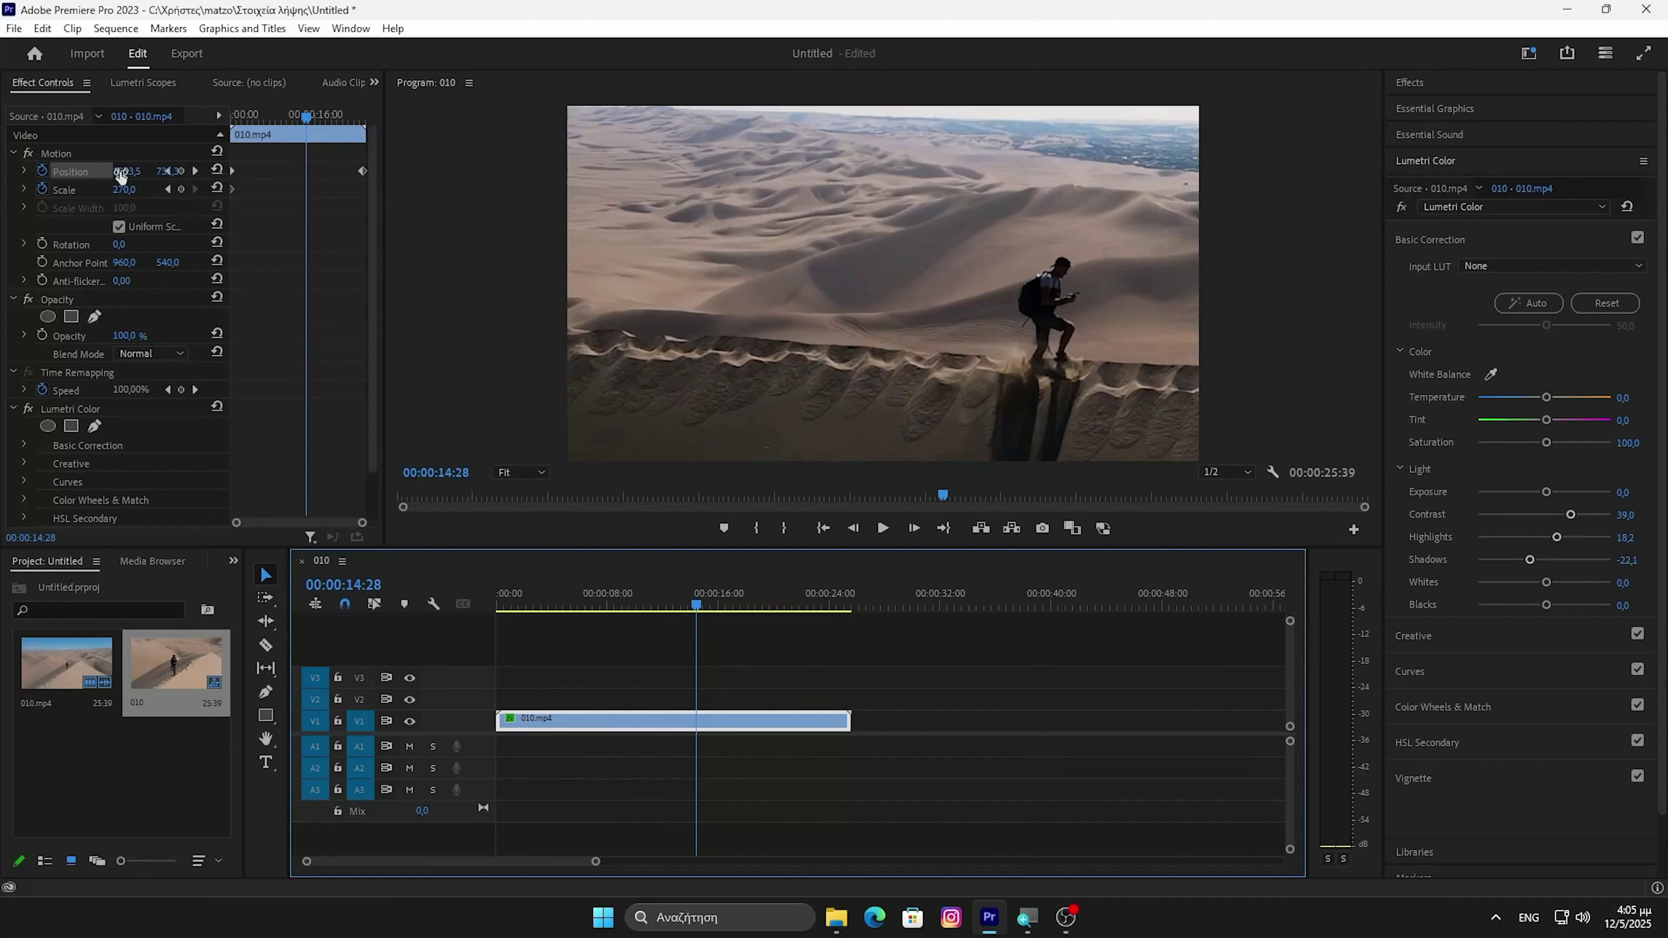
left_click_drag(124, 176, 168, 170)
left_click_drag(698, 608, 759, 613)
left_click_drag(124, 172, 169, 171)
- At 00:00:22:22, keyframe the horizontal Position at 2560.5 to centre the hiker, and check the frames that follow
left_click_drag(752, 612, 806, 595)
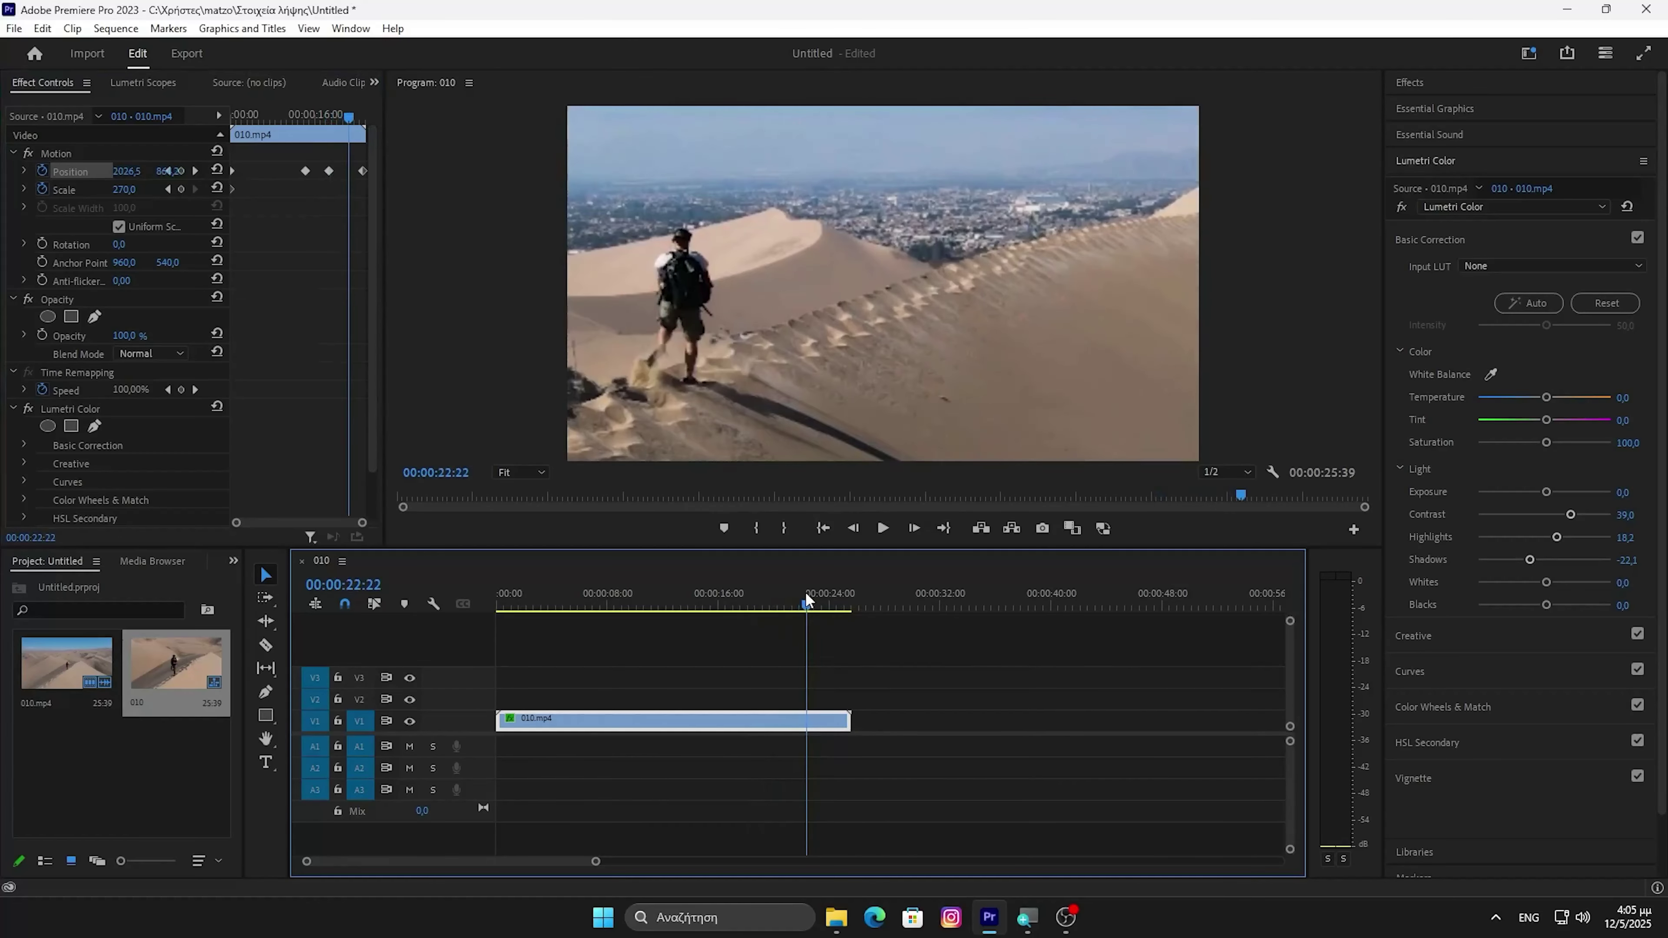
left_click_drag(130, 171, 169, 171)
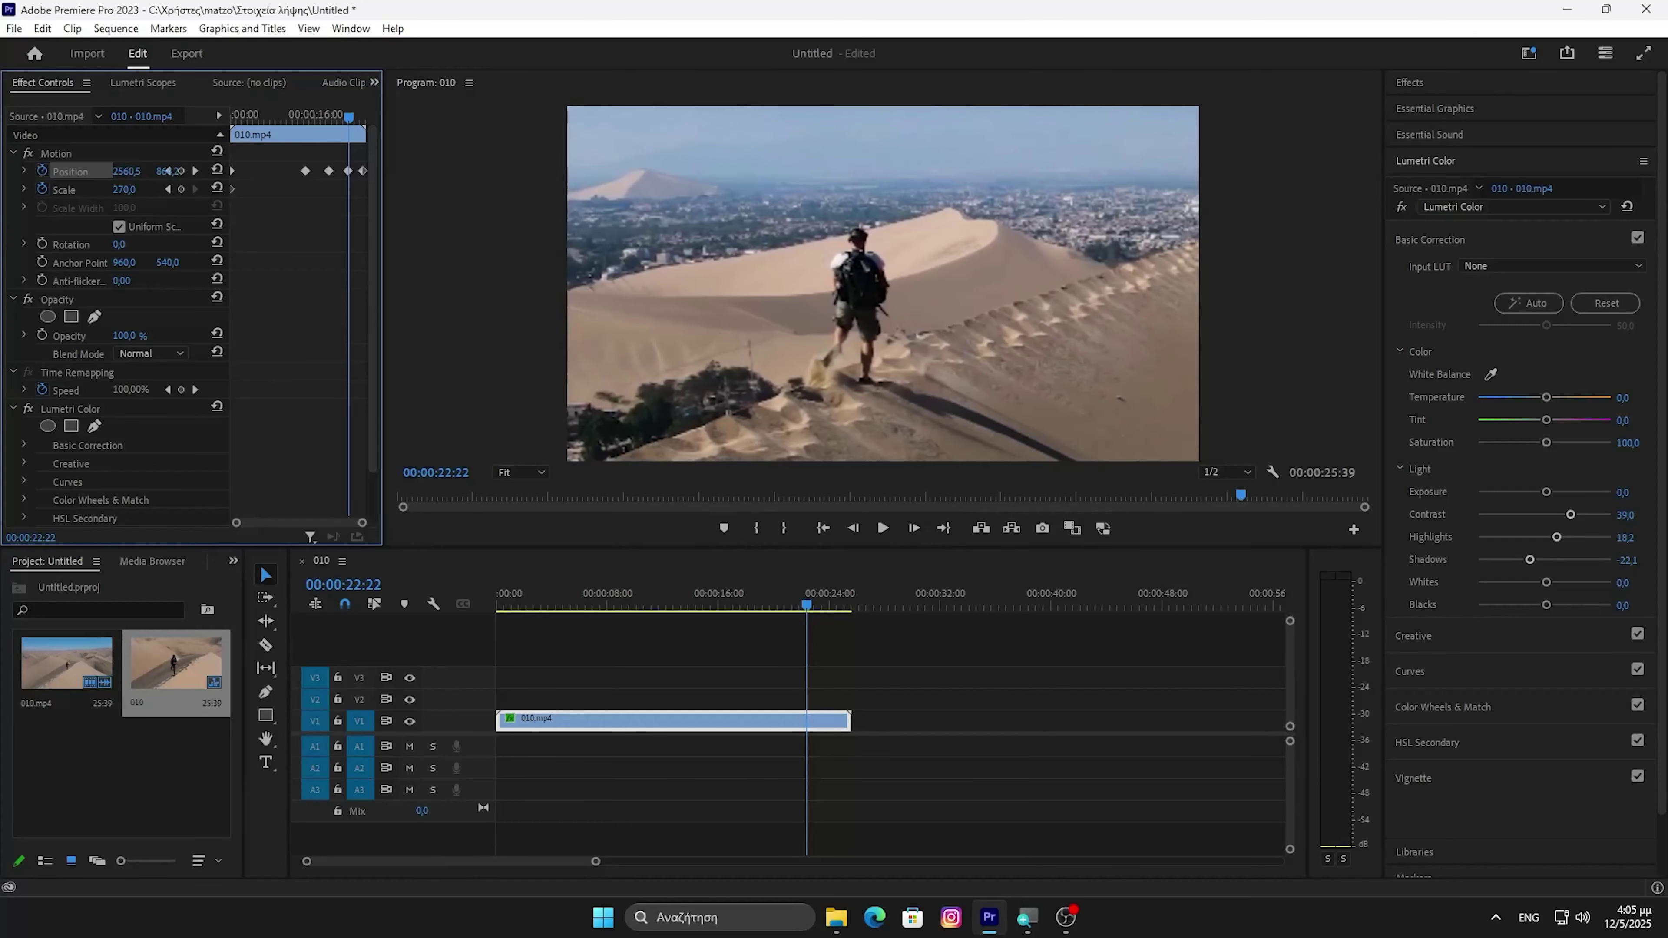
mouse_move(808, 599)
left_mouse_down()
mouse_move(857, 595)
mouse_move(830, 599)
left_mouse_up()
- Play the desert sequence from the start to review the tracking motion, and return the playhead to the beginning
key("Home")
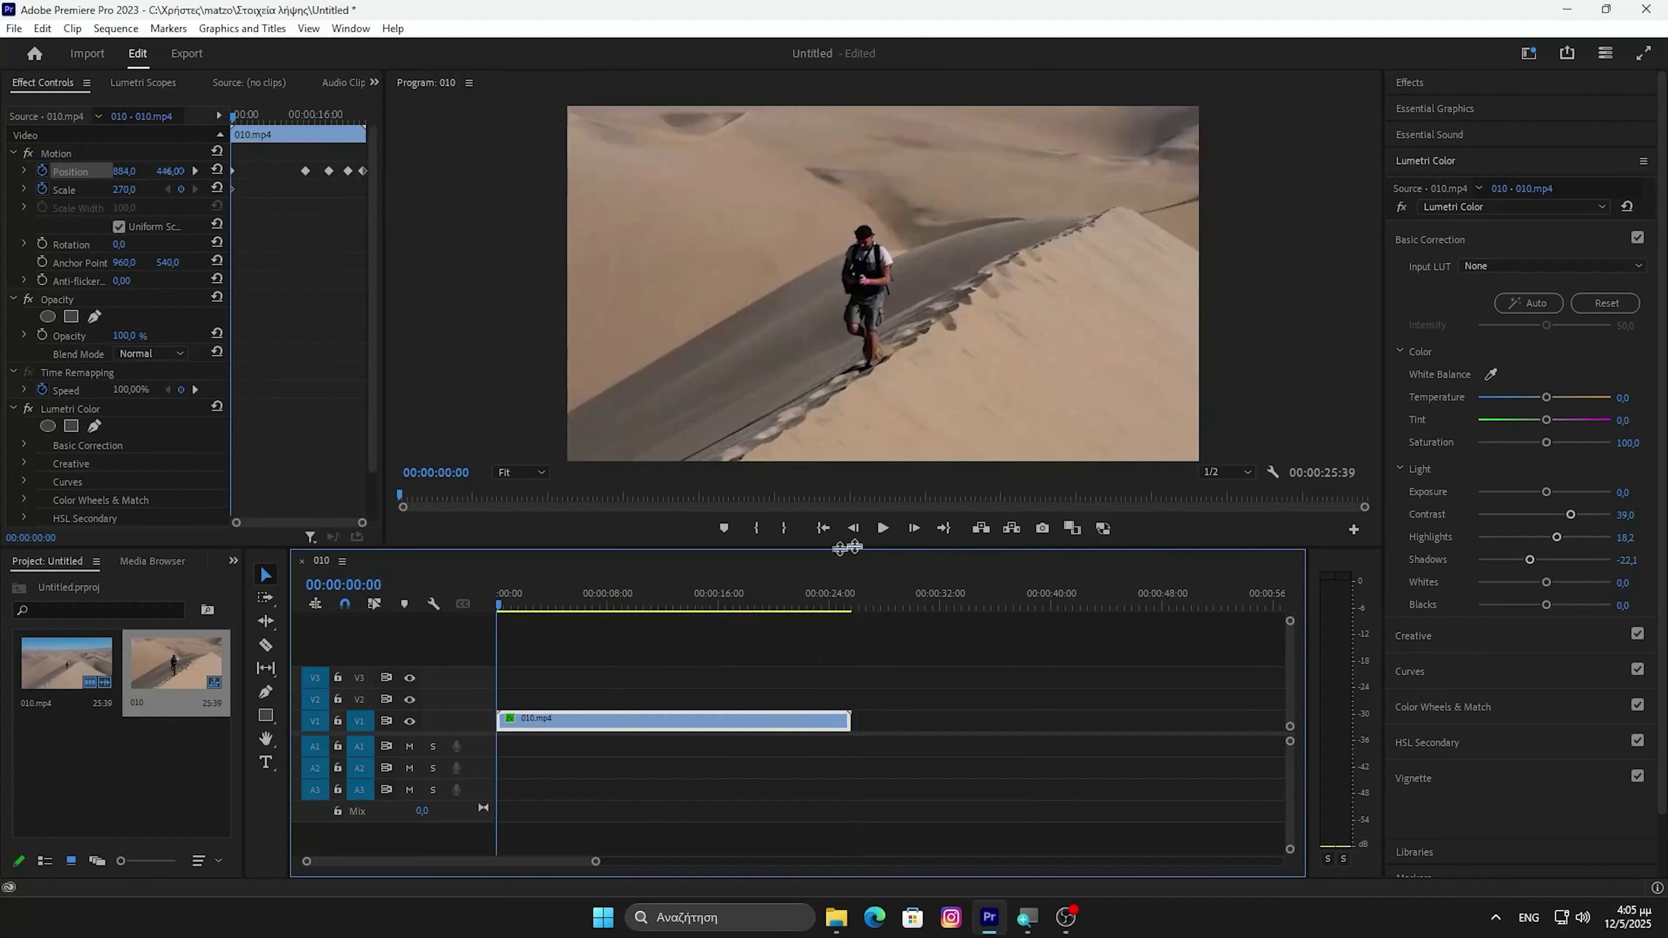
left_click(882, 529)
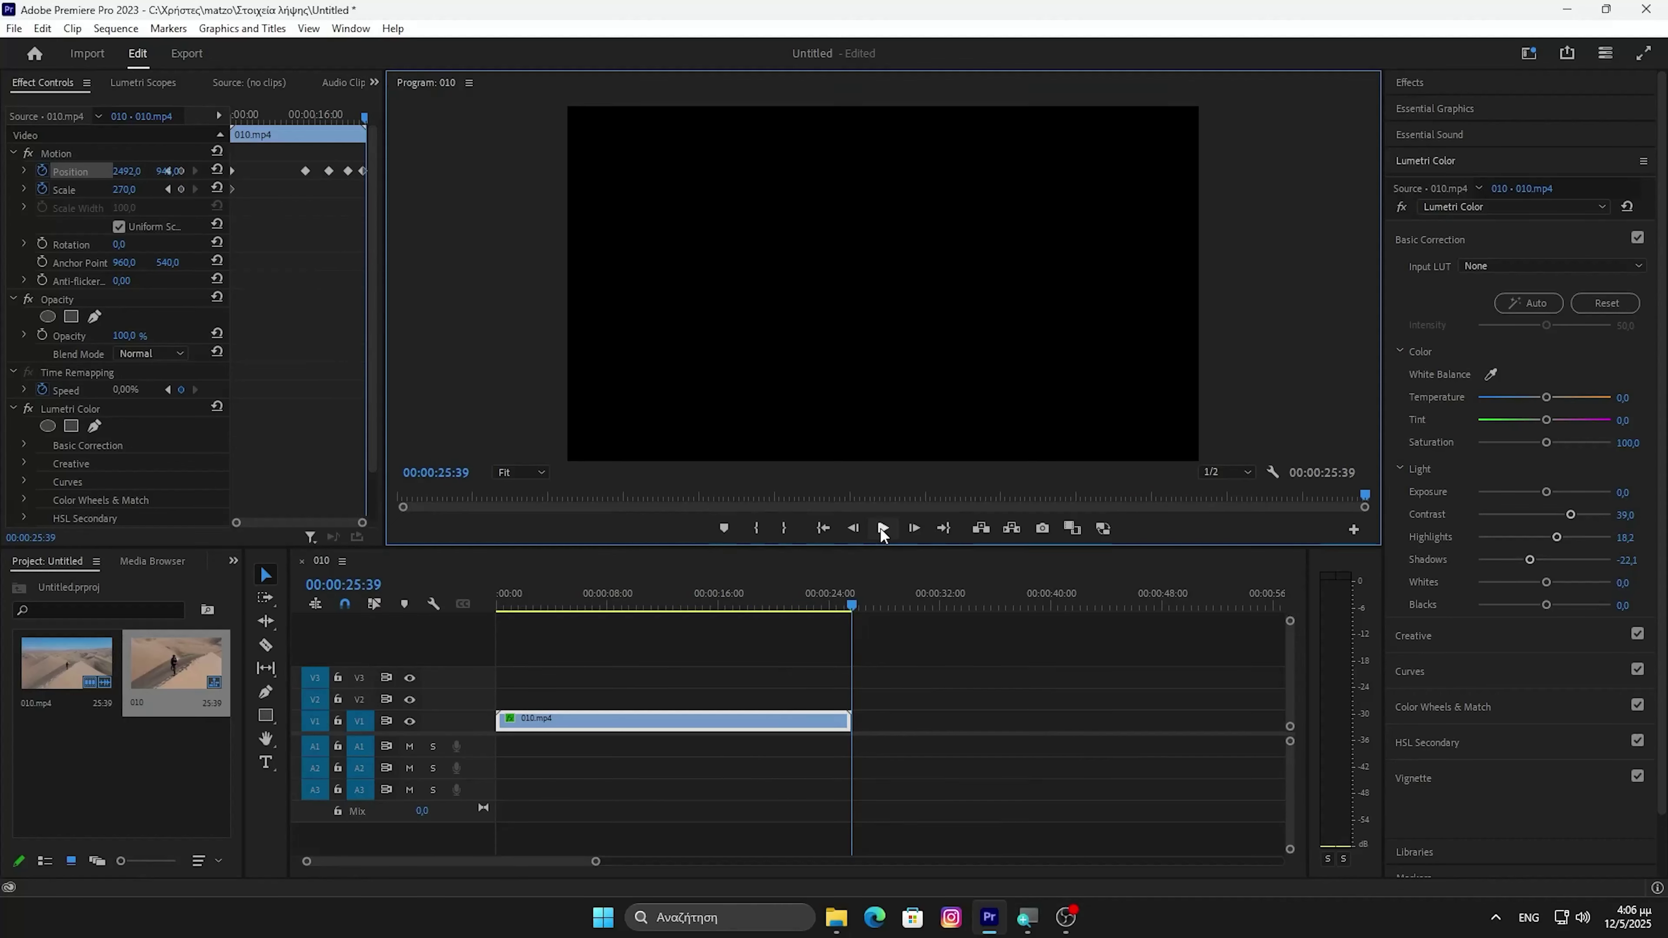
left_click_drag(855, 606, 449, 650)
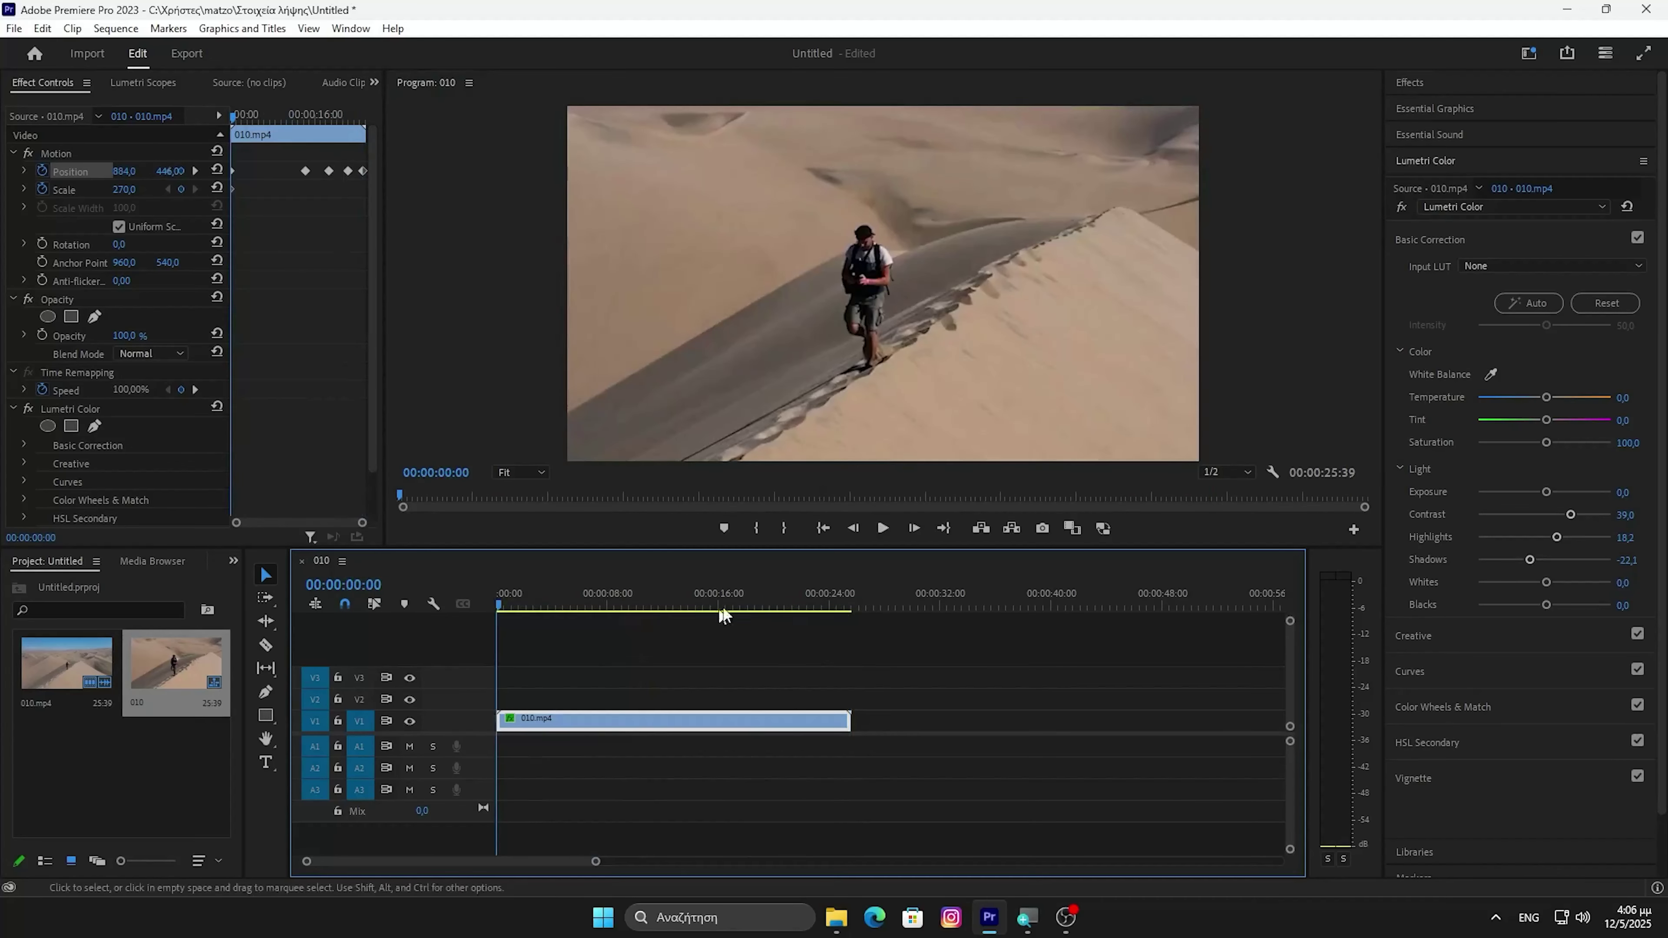